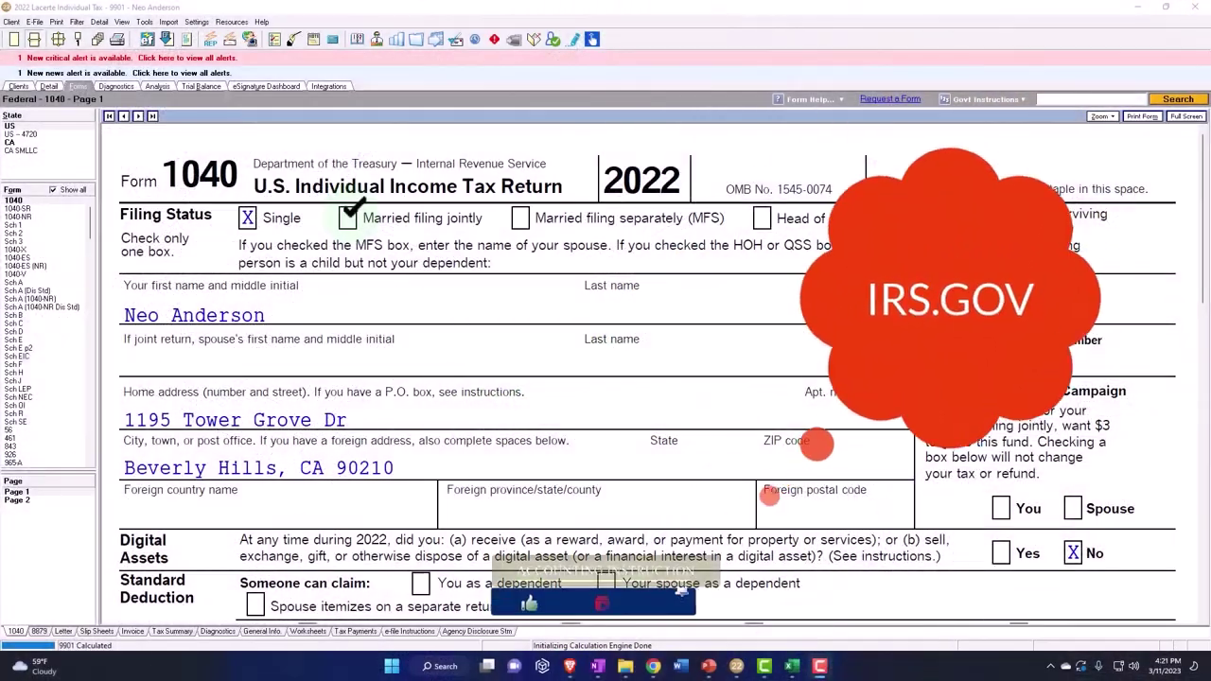
Step: Scroll Form 1040 page 1 from Filing Status down to line 15's $87,050 taxable income
{"action": "scroll", "coordinate": [643, 379], "scroll_direction": "down", "scroll_amount": 1}
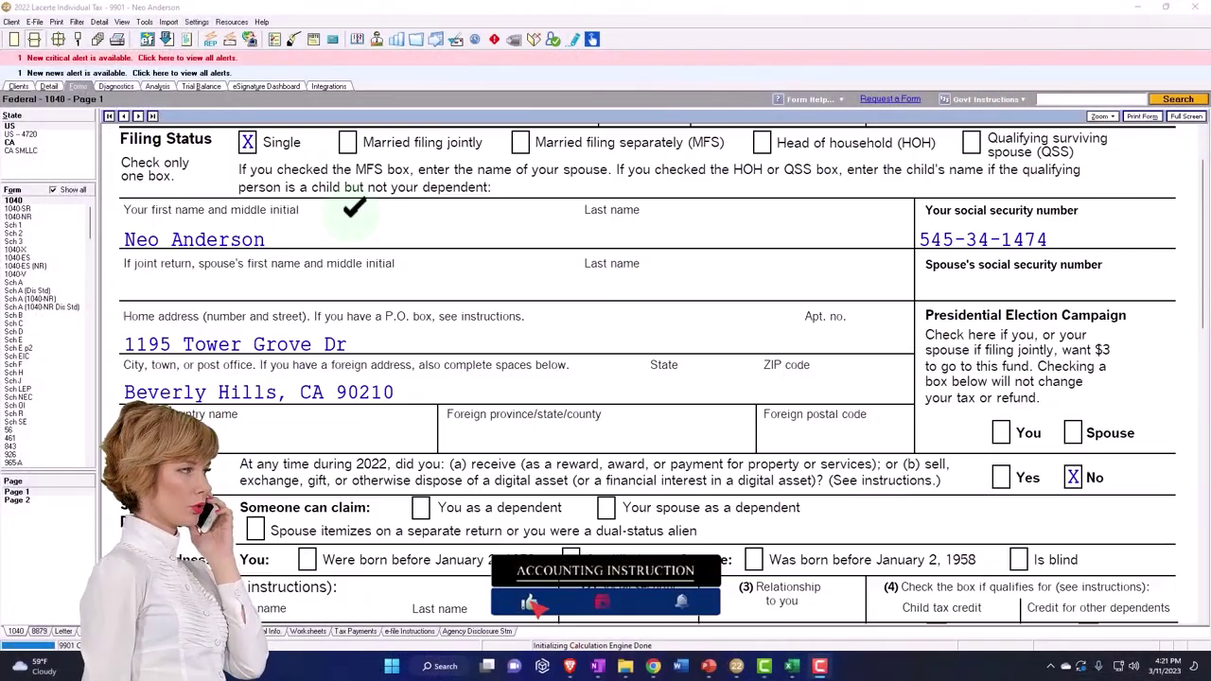
{"action": "scroll", "coordinate": [643, 379], "scroll_direction": "down", "scroll_amount": 3}
{"action": "scroll", "coordinate": [644, 379], "scroll_direction": "down", "scroll_amount": 1}
{"action": "scroll", "coordinate": [666, 301], "scroll_direction": "down", "scroll_amount": 2}
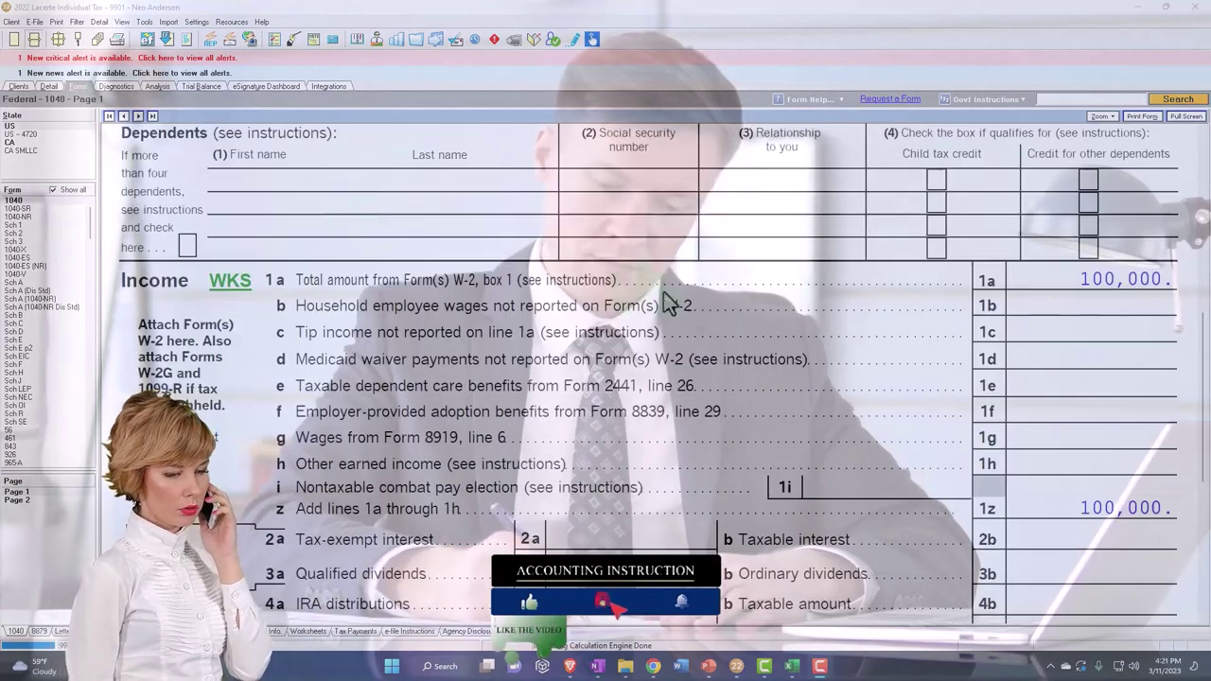
{"action": "scroll", "coordinate": [916, 301], "scroll_direction": "down", "scroll_amount": 2}
{"action": "scroll", "coordinate": [916, 303], "scroll_direction": "down", "scroll_amount": 3}
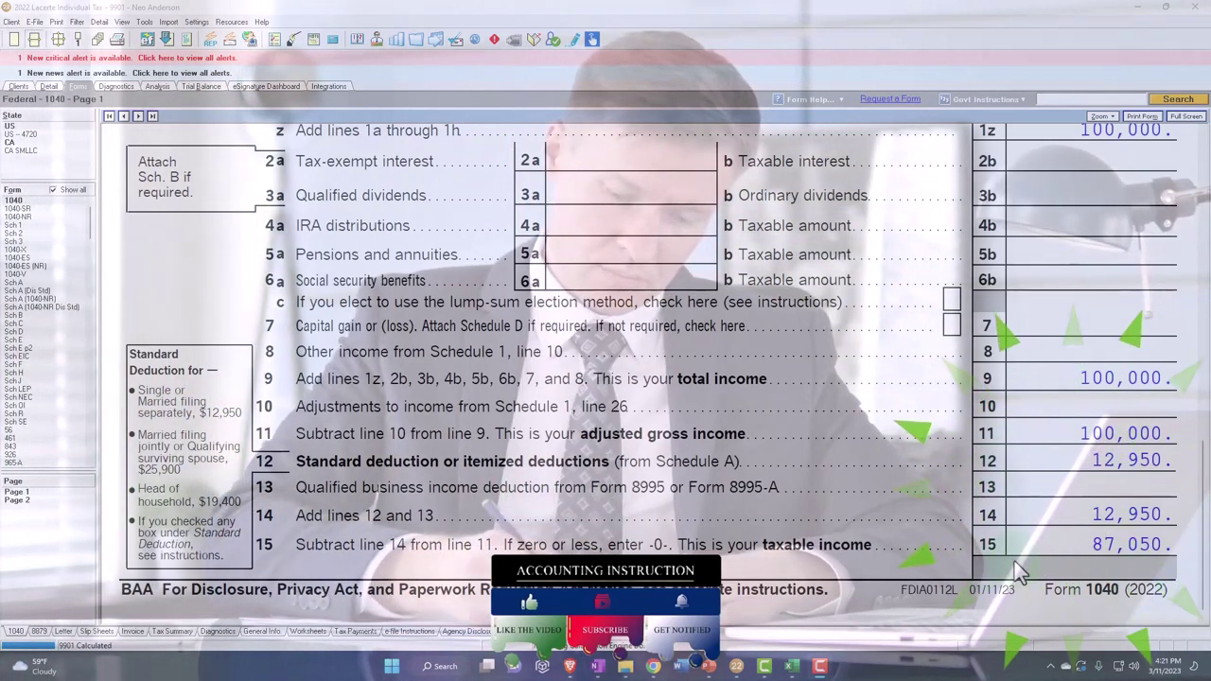
Step: Compare the Excel worksheet's $14,774 tax with the total tax on Form 1040 page 2
{"action": "left_click", "coordinate": [793, 667]}
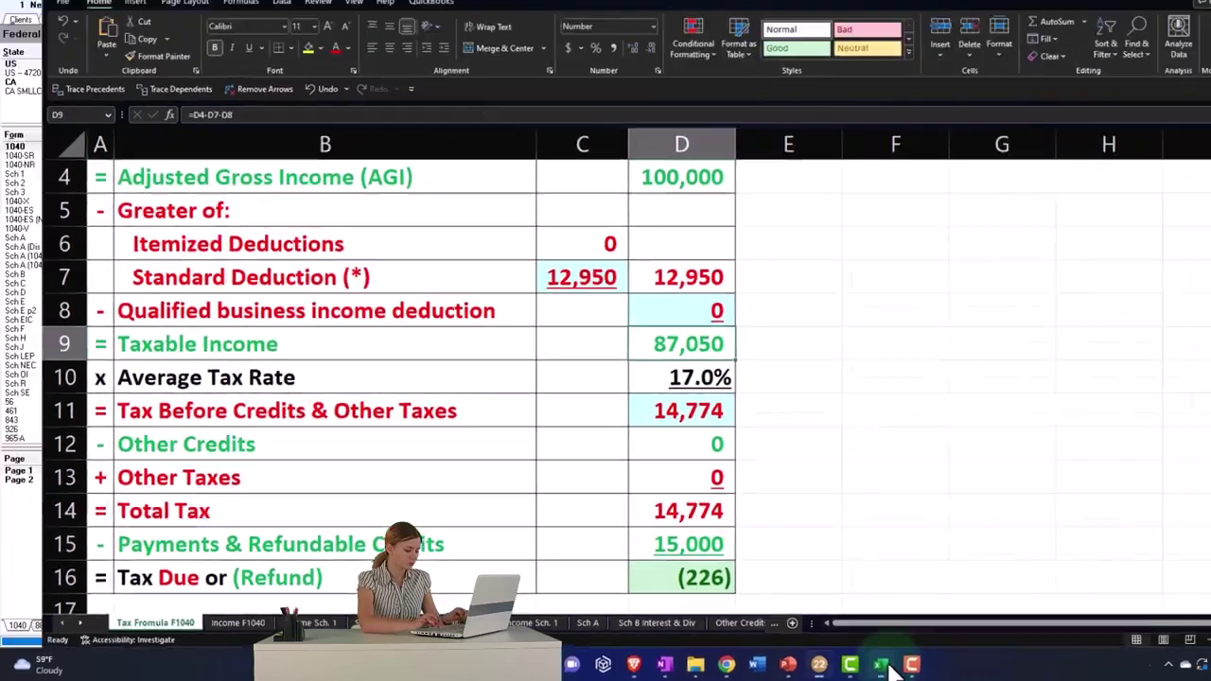
{"action": "left_click", "coordinate": [979, 667]}
{"action": "left_click", "coordinate": [54, 502]}
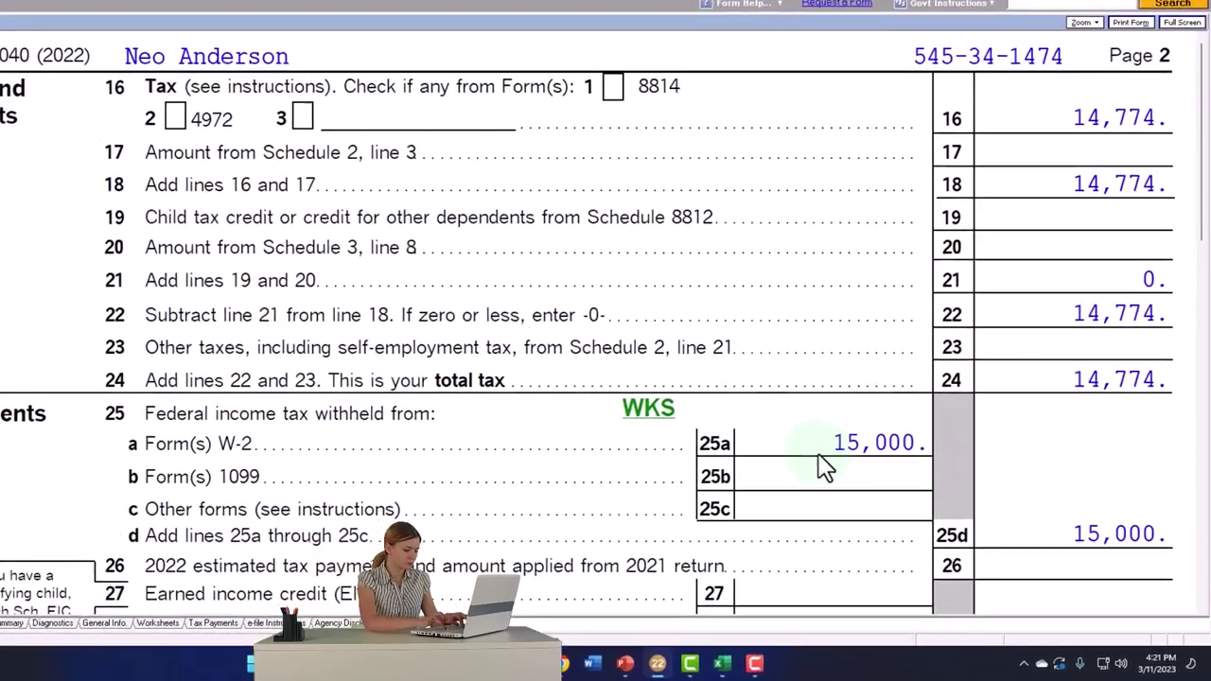
Step: Scroll to the $15,000 payments and $226 refund lines, comparing against the Excel worksheet
{"action": "scroll", "coordinate": [802, 460], "scroll_direction": "down", "scroll_amount": 3}
{"action": "scroll", "coordinate": [894, 499], "scroll_direction": "down", "scroll_amount": 2}
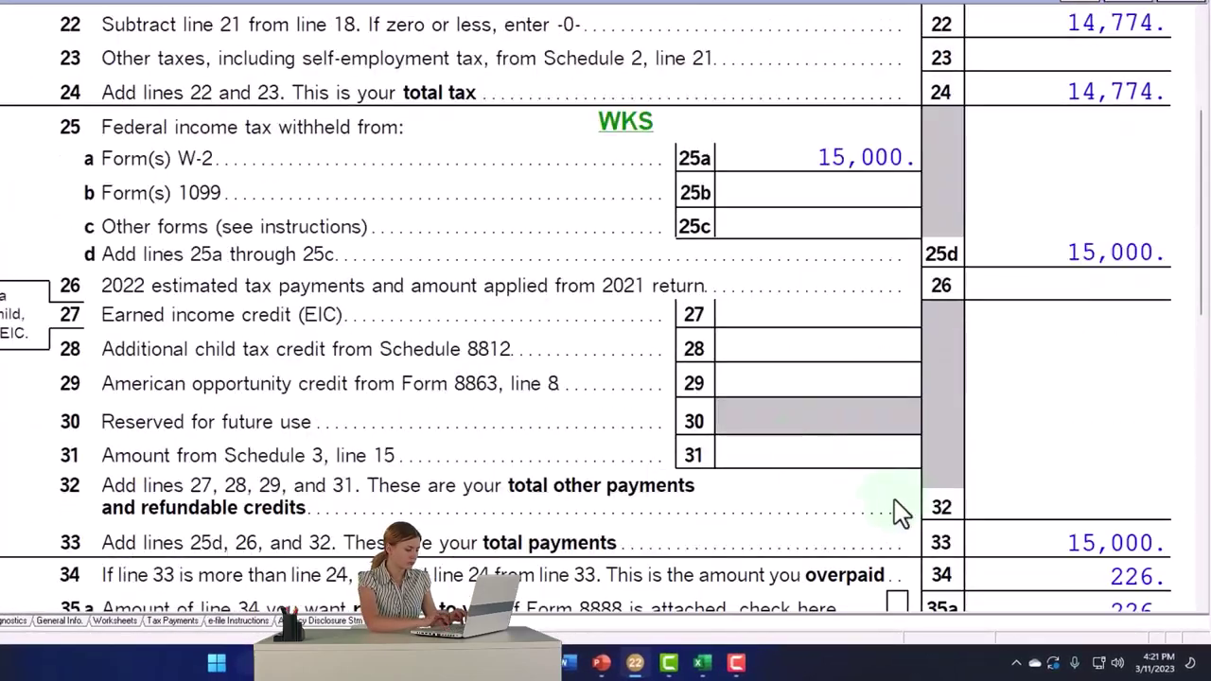
{"action": "scroll", "coordinate": [894, 501], "scroll_direction": "down", "scroll_amount": 2}
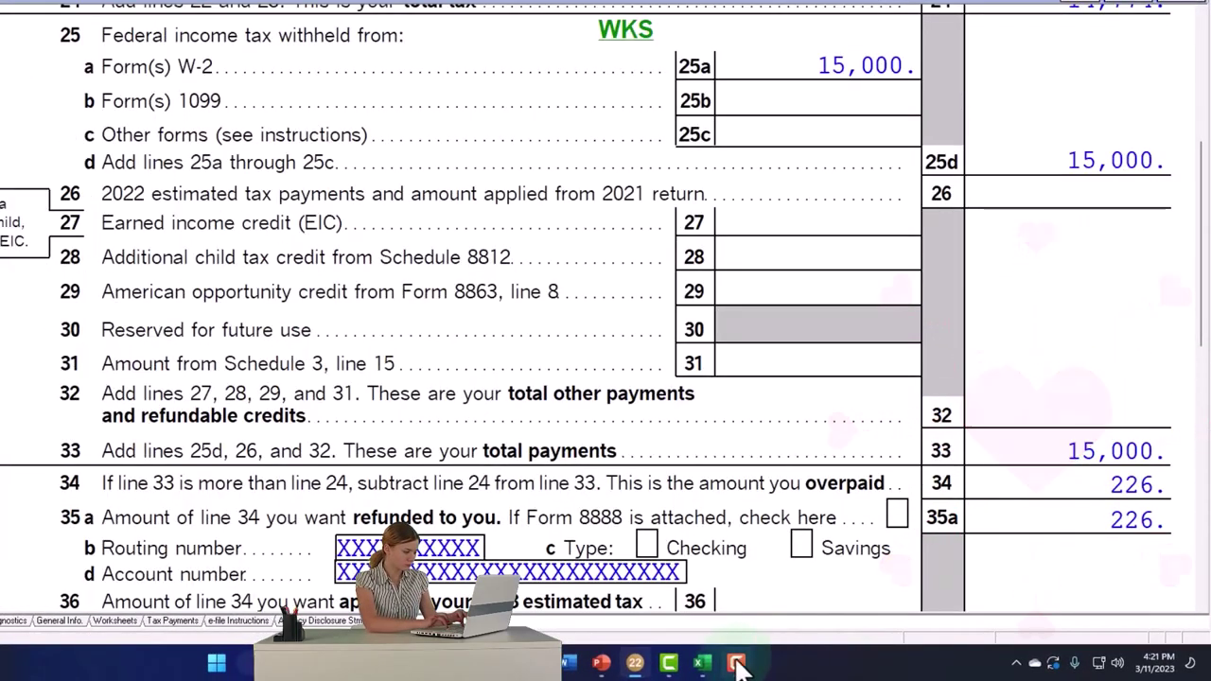
{"action": "left_click", "coordinate": [958, 663]}
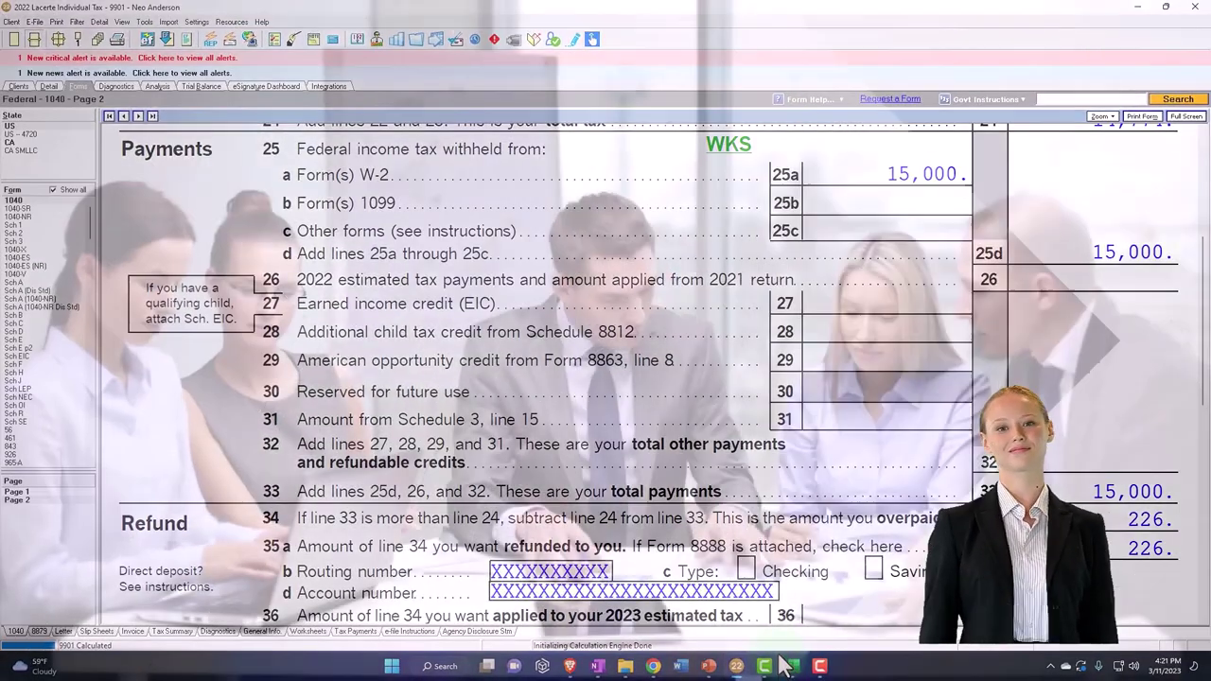
Step: Go back to Form 1040 page 1 and check the $100,000 W-2 wages on lines 1a and 1z
{"action": "left_click", "coordinate": [29, 496]}
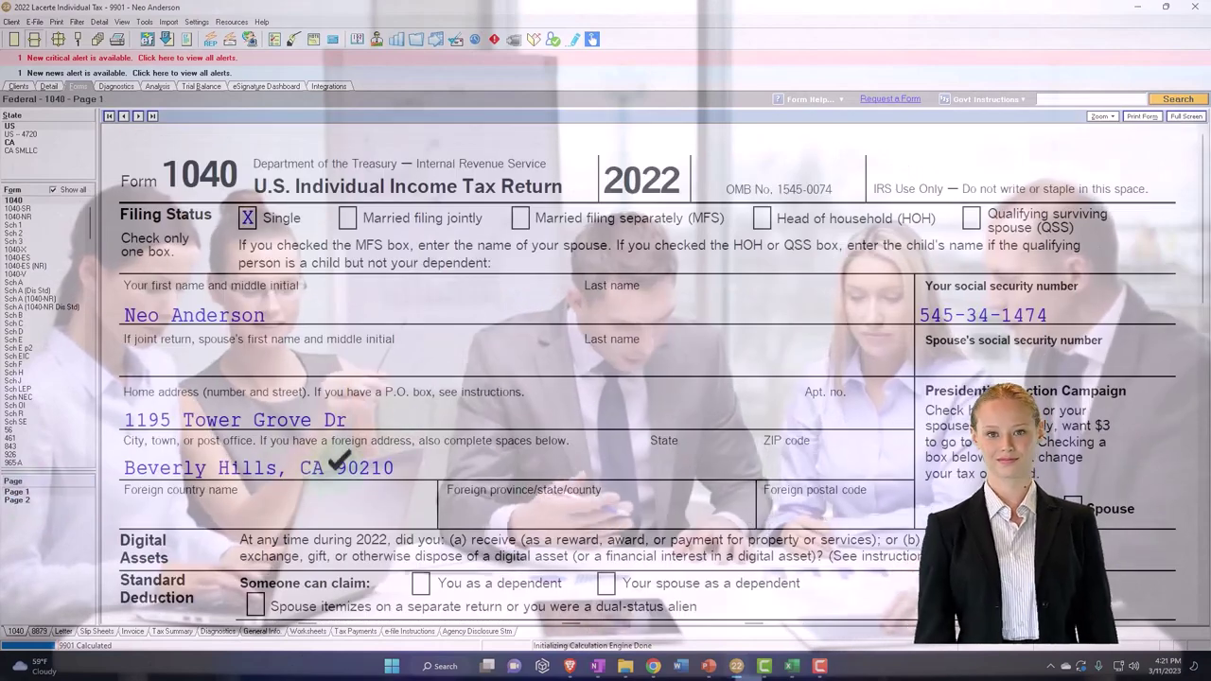
{"action": "scroll", "coordinate": [579, 494], "scroll_direction": "down", "scroll_amount": 5}
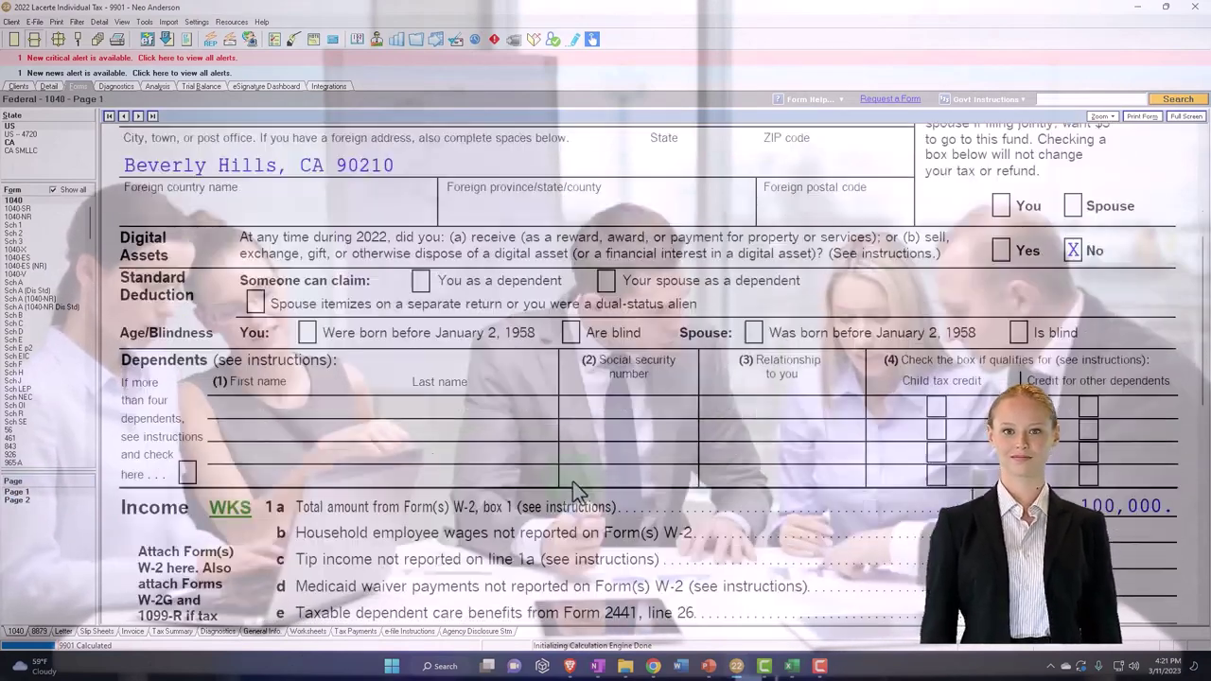
{"action": "scroll", "coordinate": [579, 494], "scroll_direction": "down", "scroll_amount": 4}
{"action": "scroll", "coordinate": [579, 494], "scroll_direction": "down", "scroll_amount": 1}
{"action": "scroll", "coordinate": [579, 494], "scroll_direction": "down", "scroll_amount": 1}
{"action": "scroll", "coordinate": [579, 494], "scroll_direction": "down", "scroll_amount": 2}
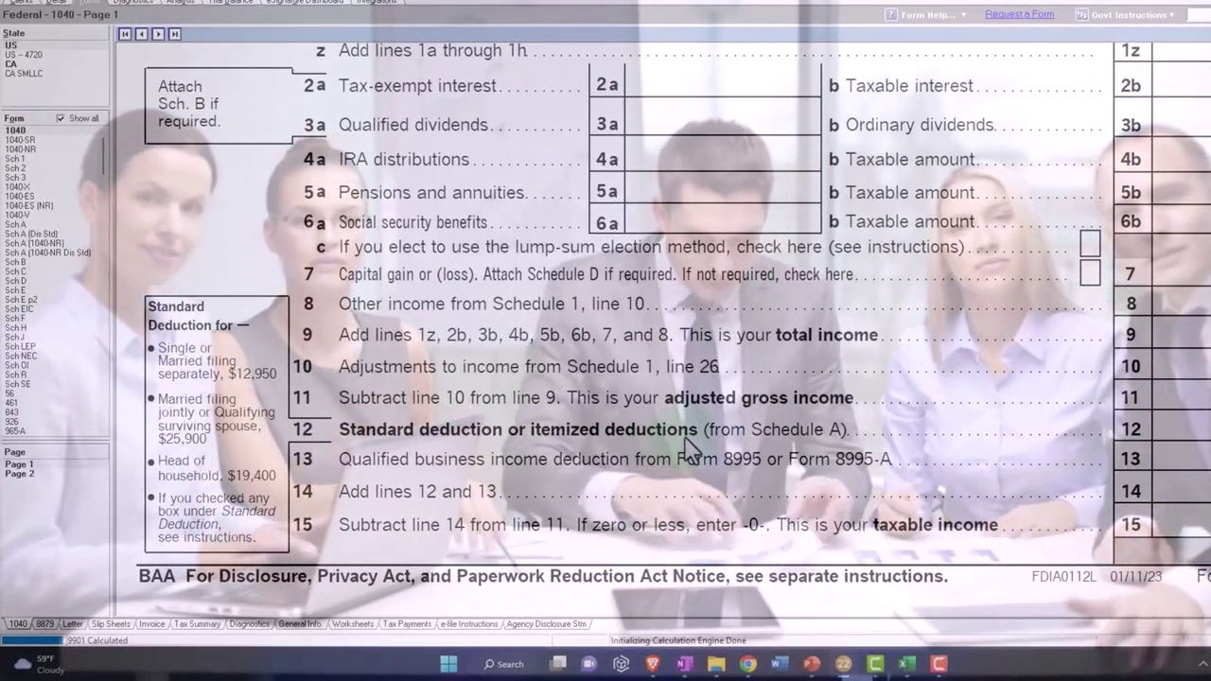
{"action": "scroll", "coordinate": [688, 446], "scroll_direction": "up", "scroll_amount": 3}
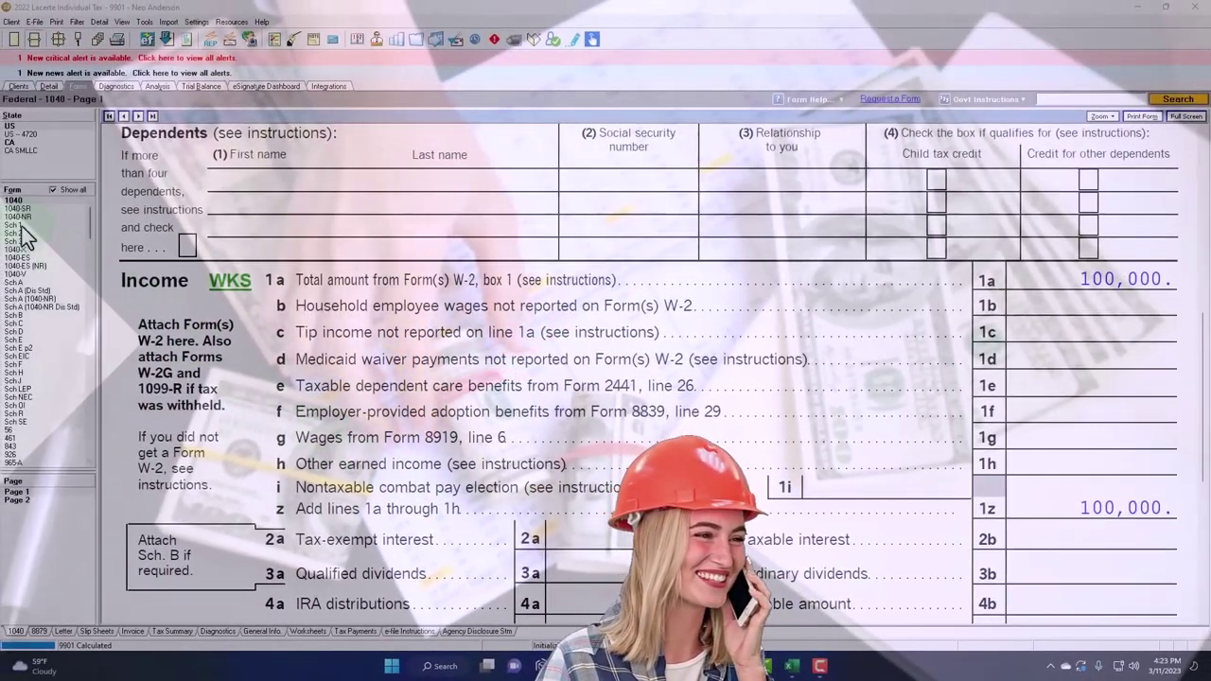
Step: Show Schedule 1 page 2 with the still-blank adjustments lines 15 through 23
{"action": "left_click", "coordinate": [20, 227]}
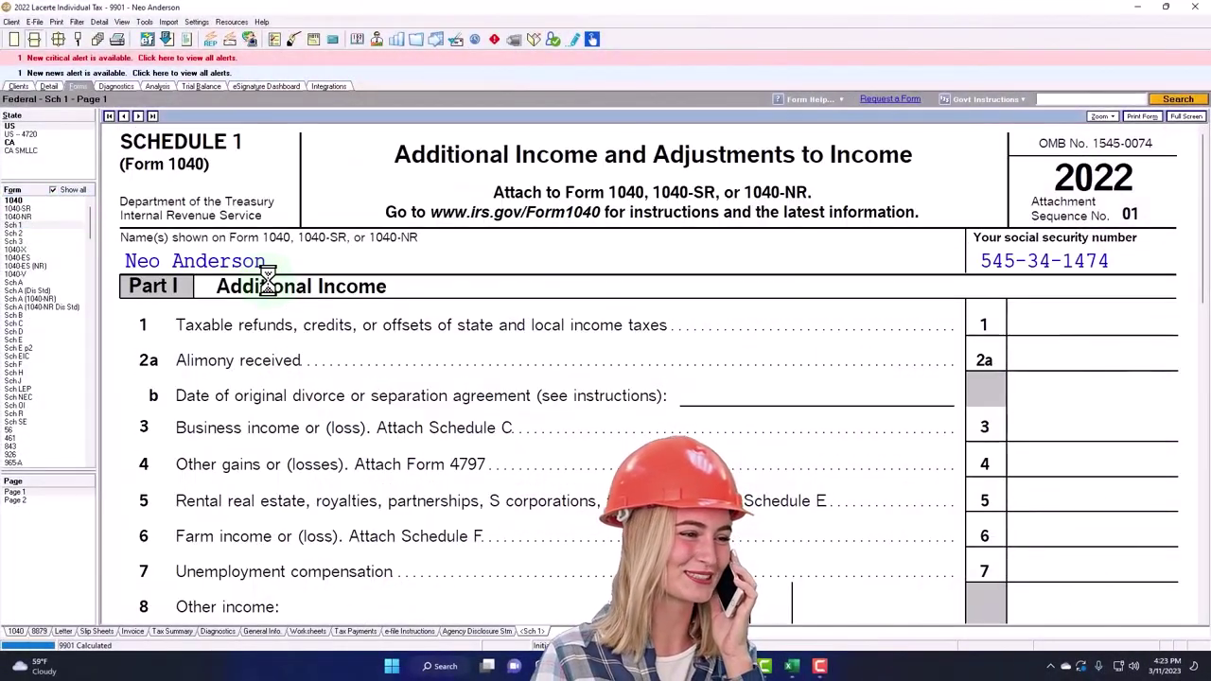
{"action": "left_click", "coordinate": [15, 501]}
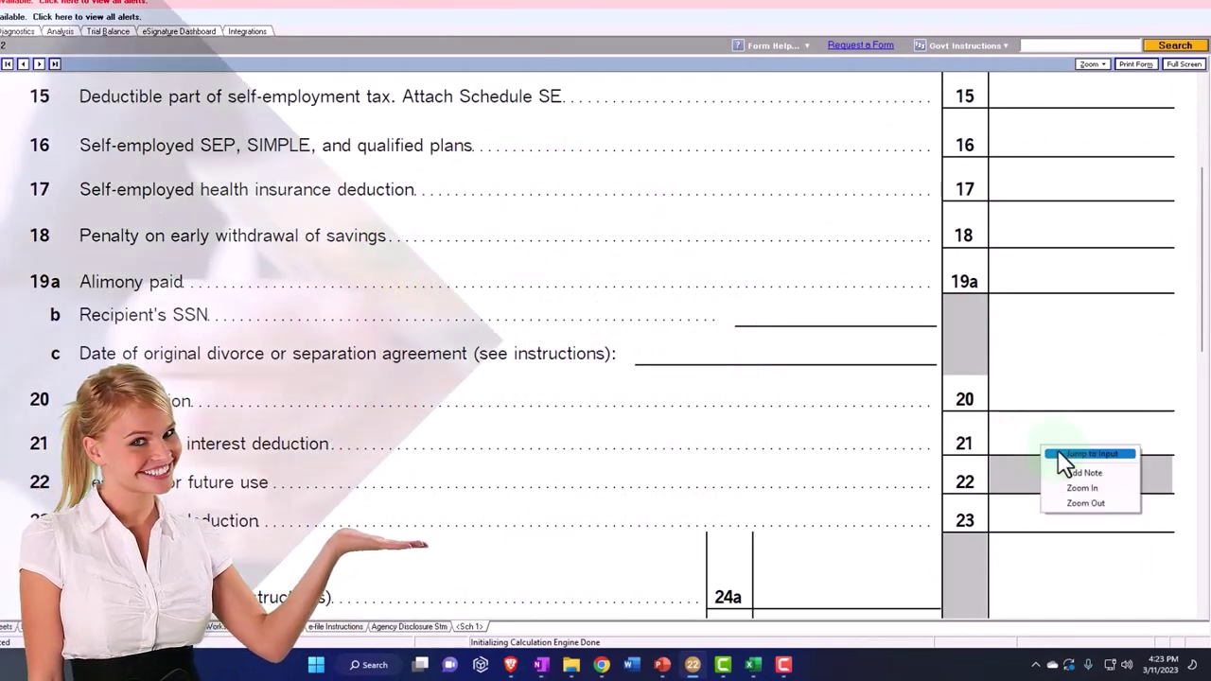
Step: Enter $10,000 as total qualified student loan interest paid behind line 21
{"action": "left_click", "coordinate": [1079, 454]}
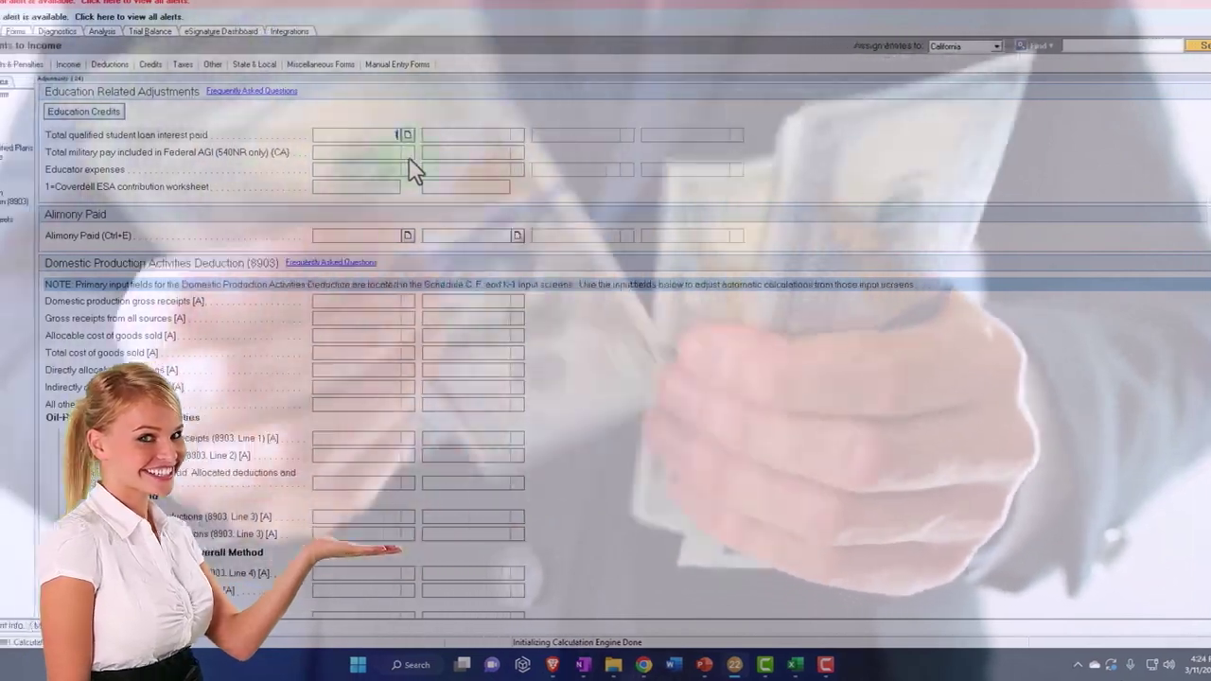
{"action": "type", "text": "0,00"}
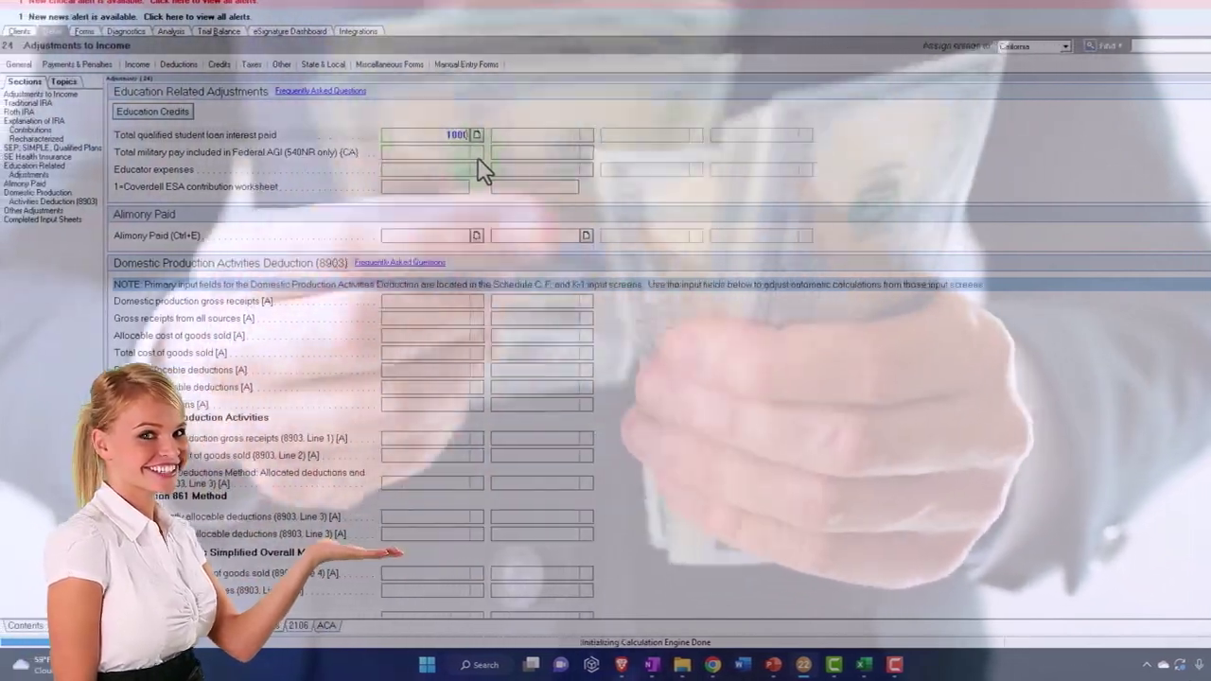
{"action": "type", "text": "0"}
{"action": "key", "text": "Tab"}
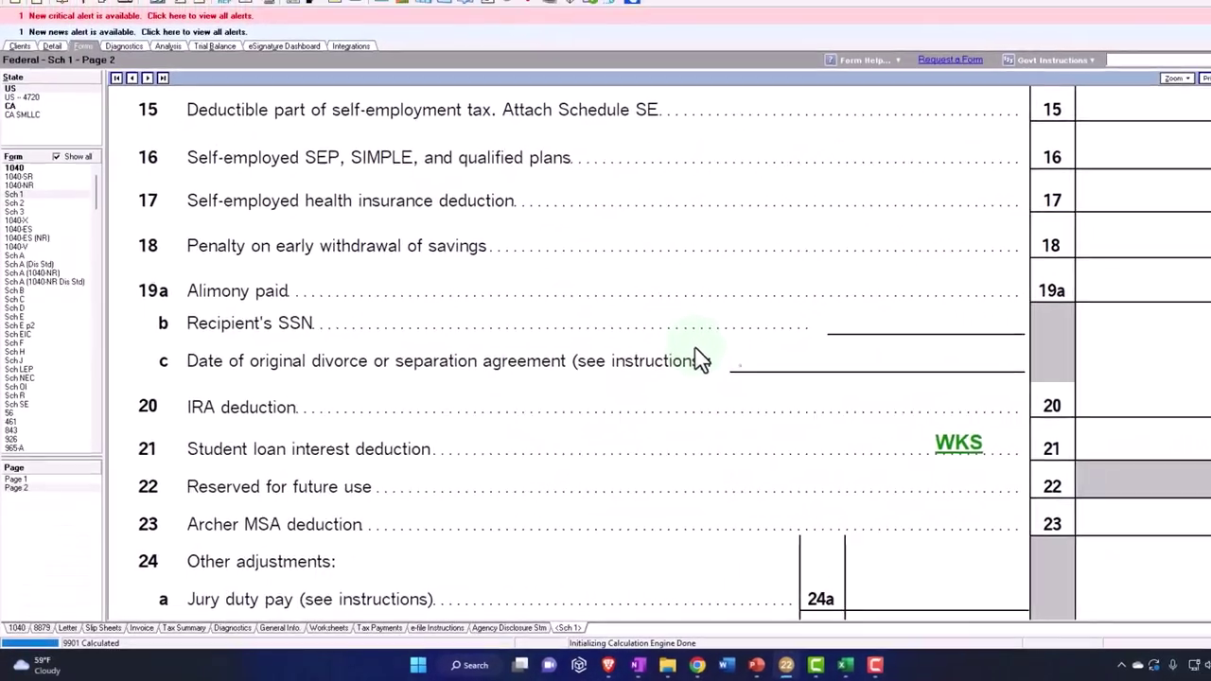
Step: Review the line 21 worksheet: $2,500 capped interest phased out to a $0 deduction
{"action": "left_click", "coordinate": [793, 336]}
{"action": "left_click", "coordinate": [895, 460]}
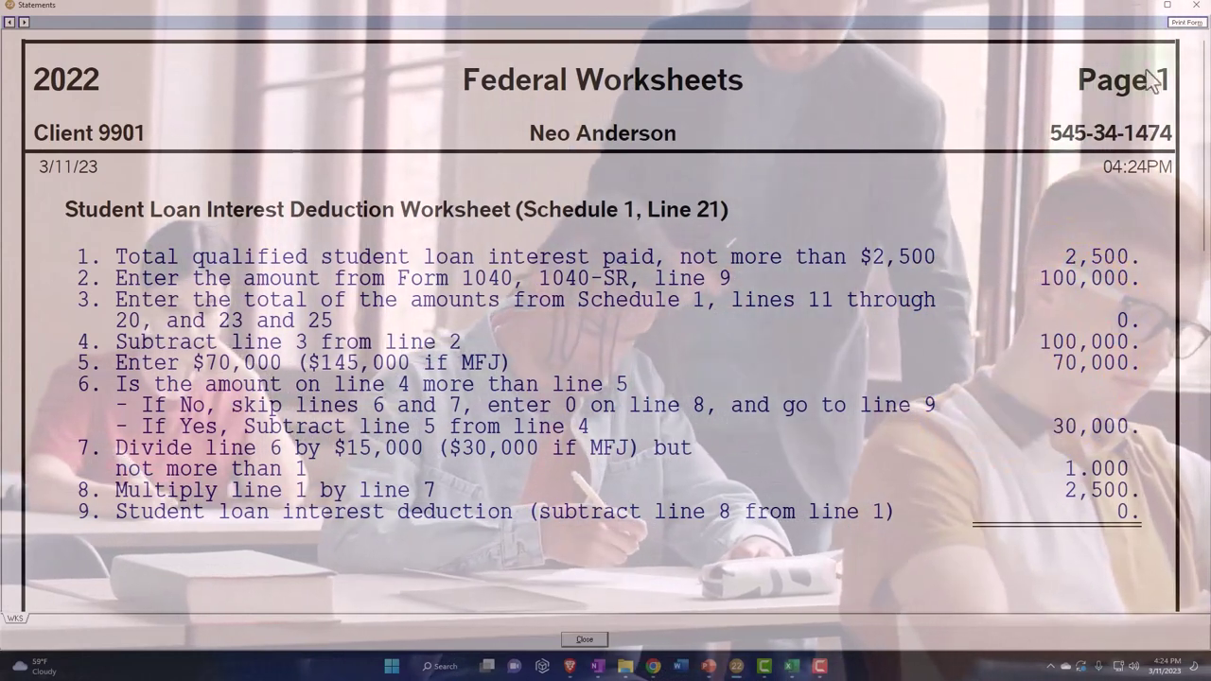
{"action": "left_click", "coordinate": [1192, 8]}
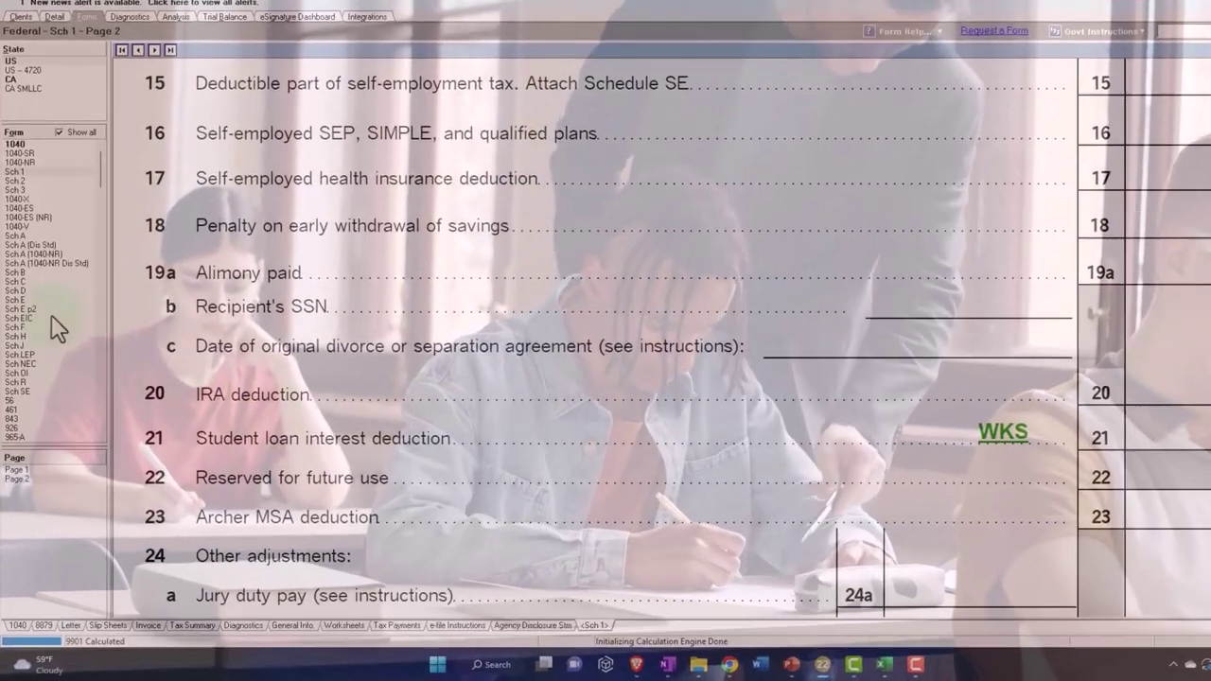
Step: Cut W-2 wages to $50,000 so Schedule 1 line 21 shows a $2,500 deduction
{"action": "left_click", "coordinate": [55, 12]}
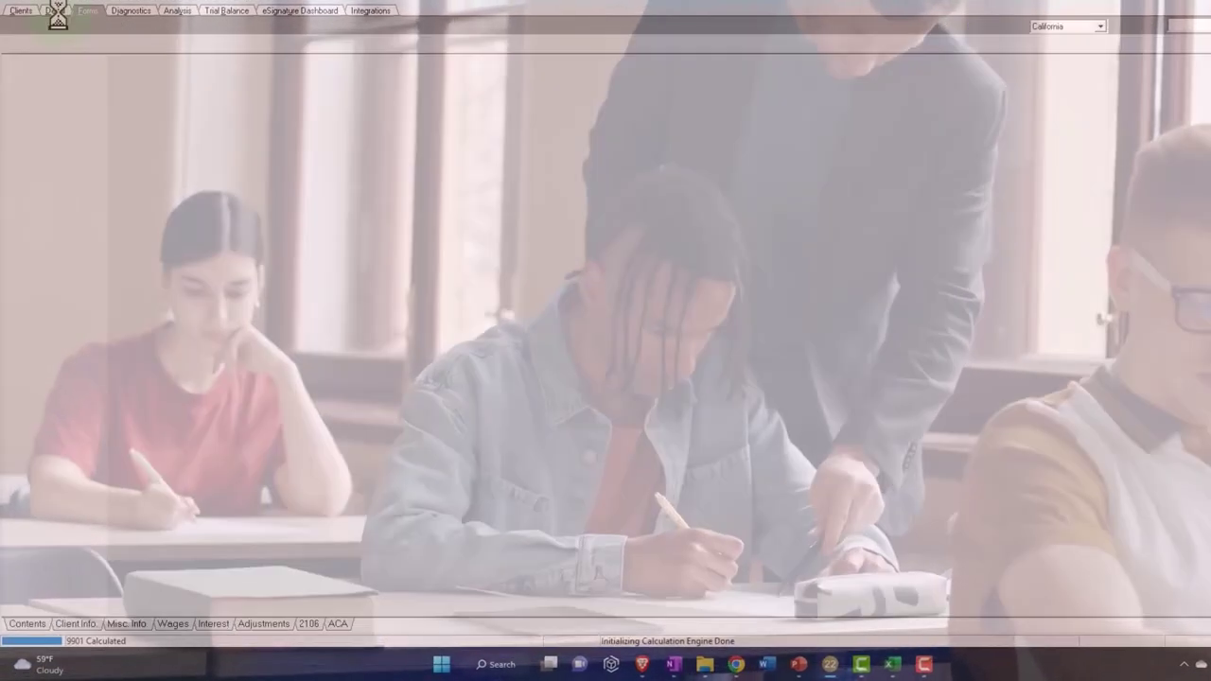
{"action": "left_click", "coordinate": [142, 45]}
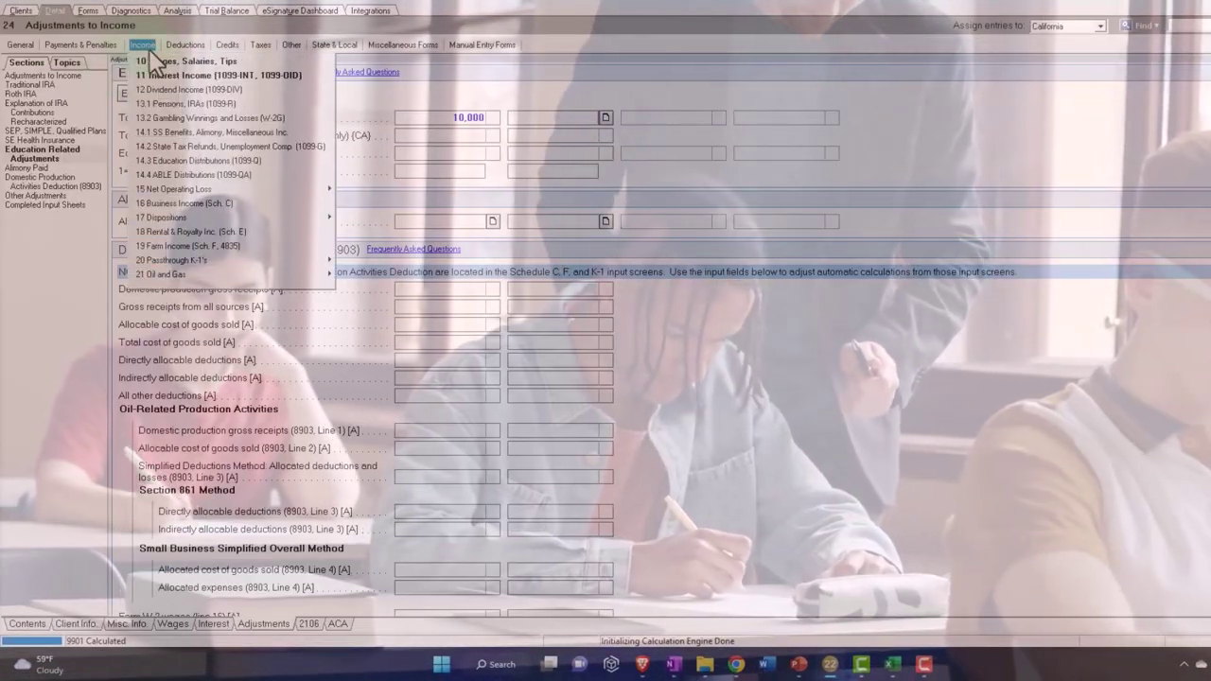
{"action": "left_click", "coordinate": [165, 61]}
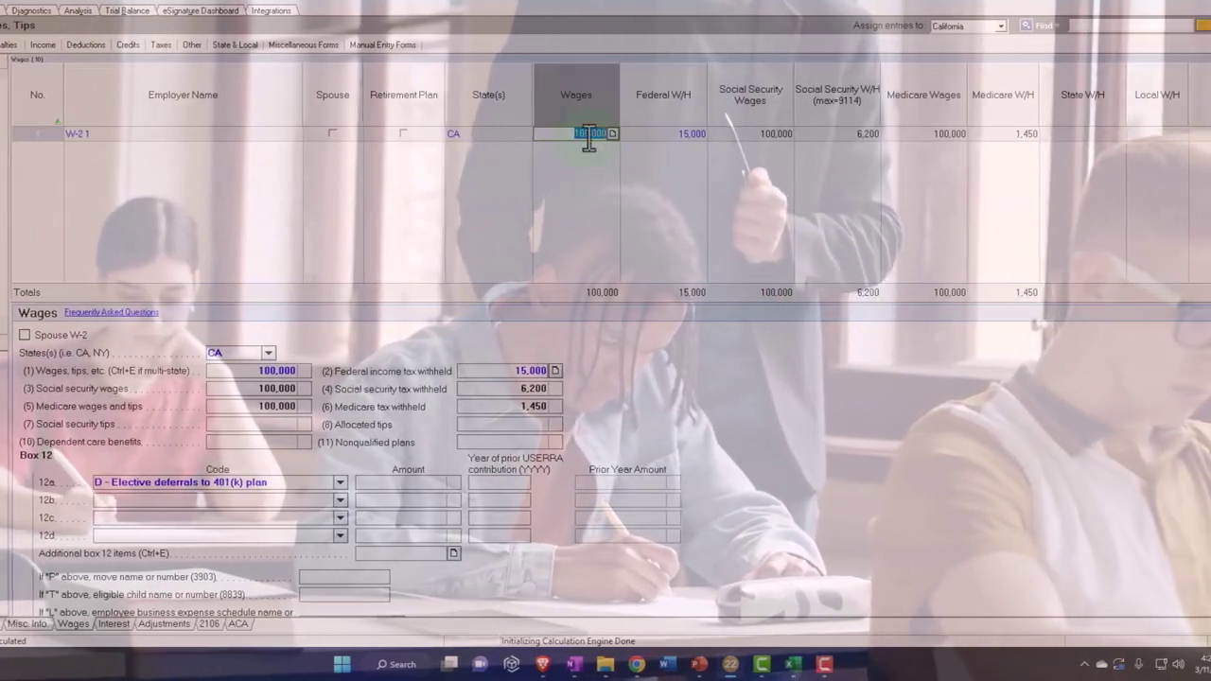
{"action": "type", "text": "50000"}
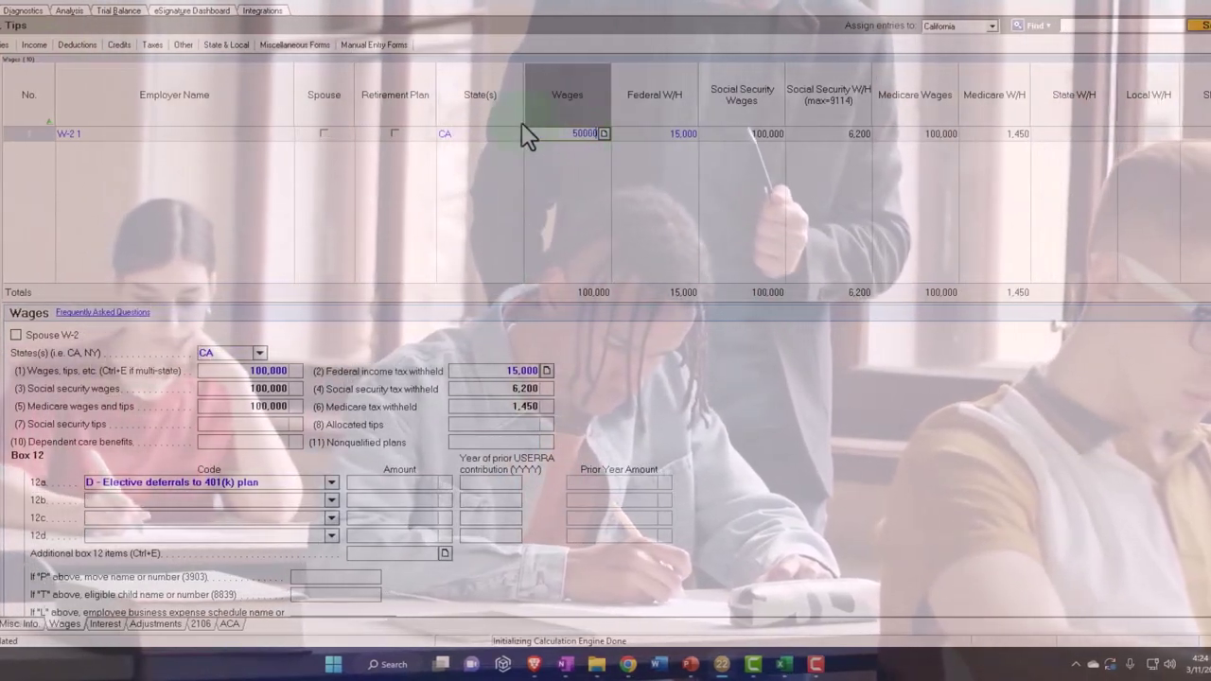
{"action": "key", "text": "Tab"}
{"action": "left_click", "coordinate": [113, 85]}
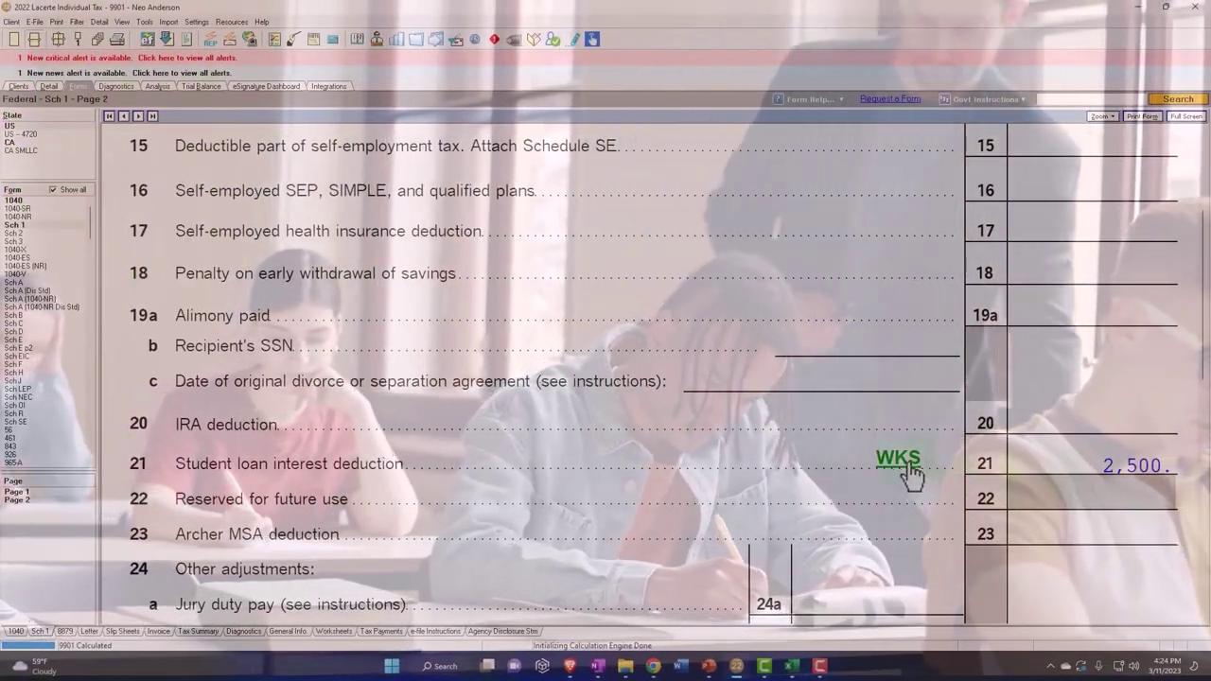
Step: Review the line 21 student loan interest worksheet, then return to the main Form 1040
{"action": "left_click", "coordinate": [909, 458]}
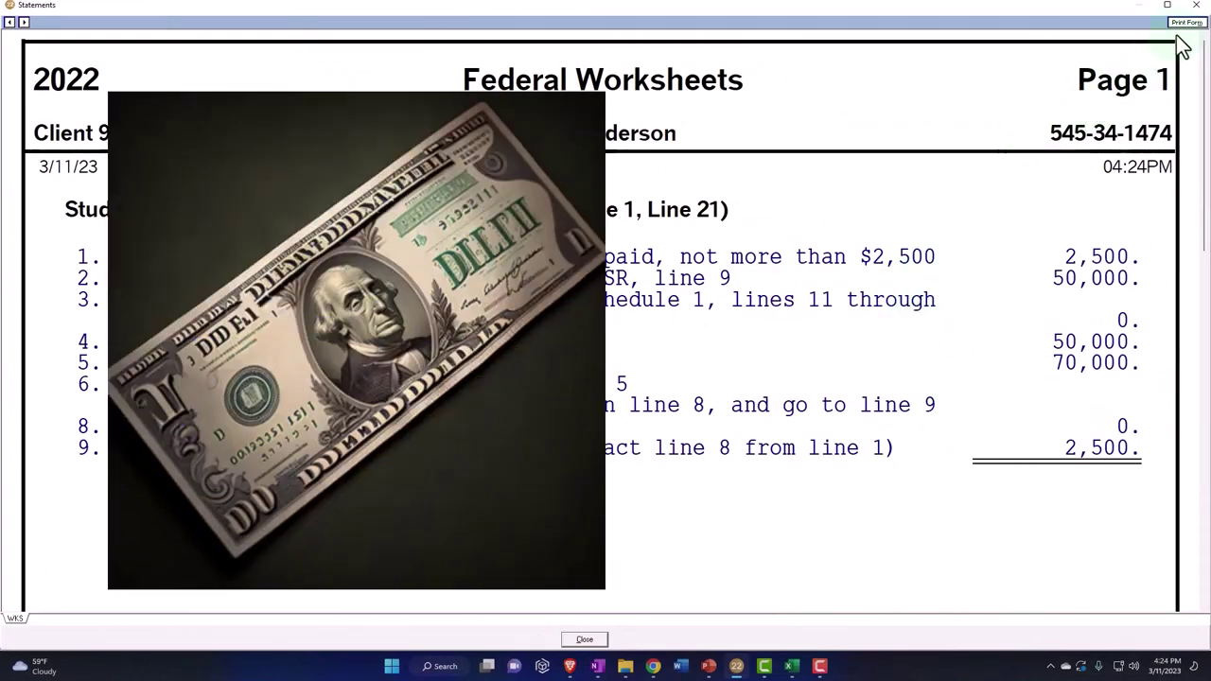
{"action": "left_click", "coordinate": [1194, 7]}
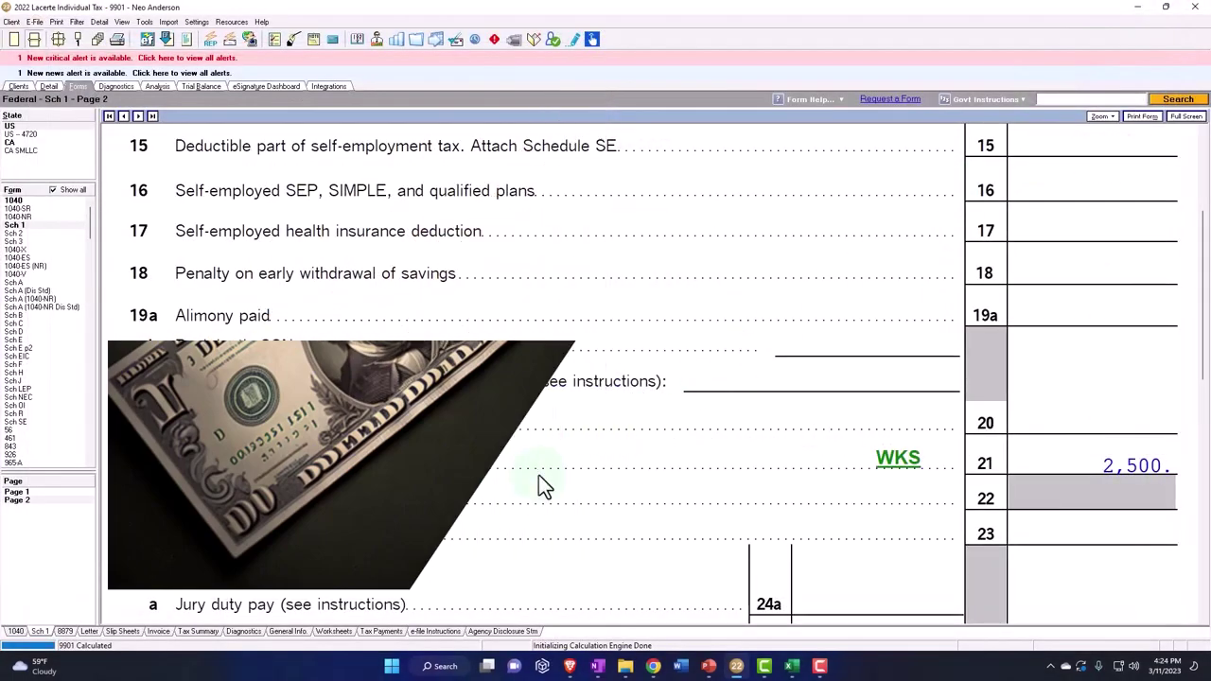
{"action": "left_click", "coordinate": [32, 208]}
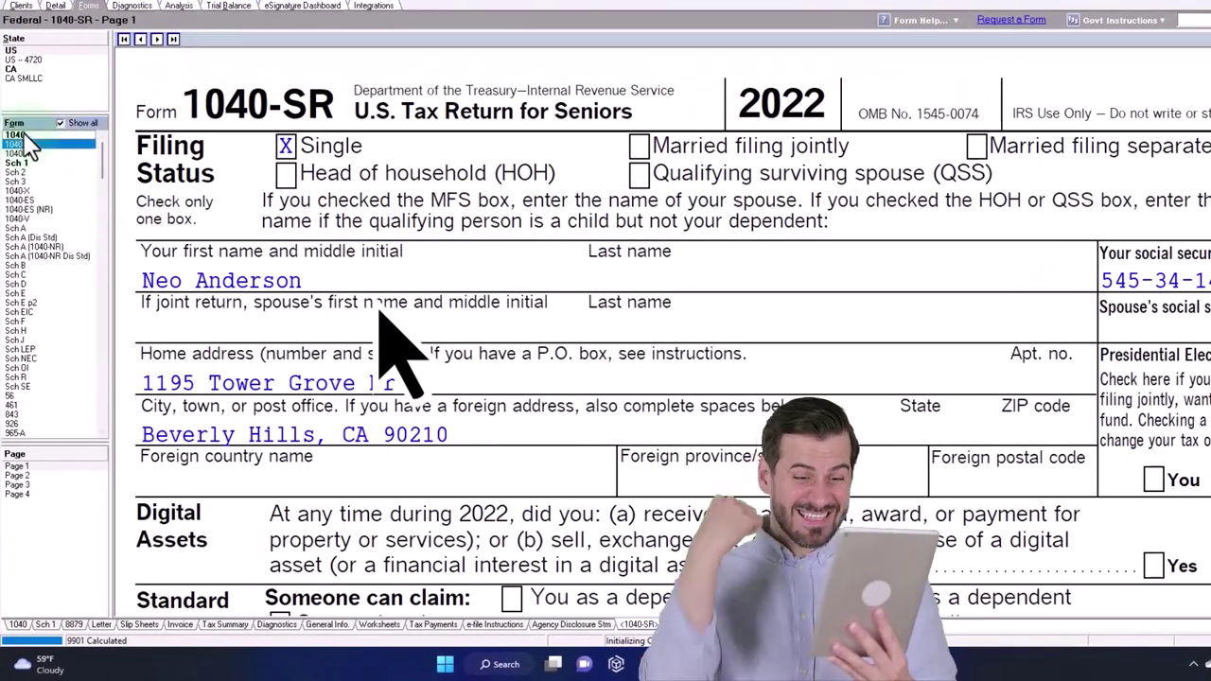
{"action": "left_click", "coordinate": [26, 136]}
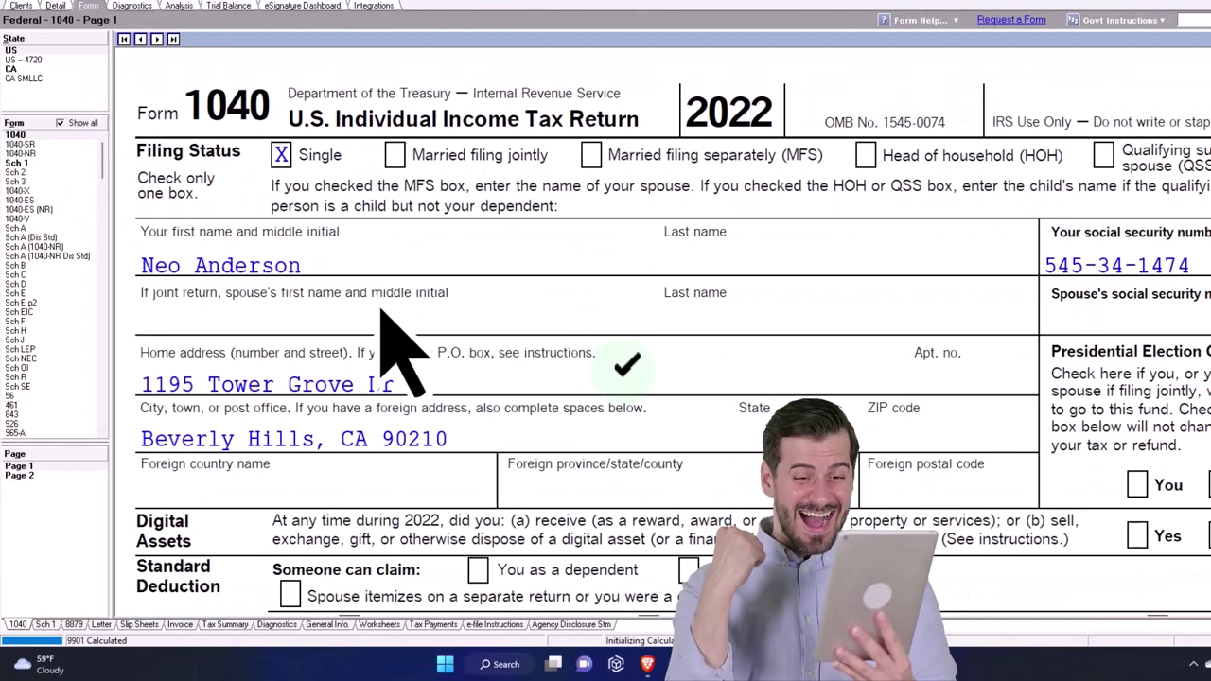
Step: Scroll Form 1040 to the $50,000 income, $2,500 adjustments and $47,500 AGI lines
{"action": "scroll", "coordinate": [430, 241], "scroll_direction": "down", "scroll_amount": 3}
{"action": "scroll", "coordinate": [514, 459], "scroll_direction": "down", "scroll_amount": 3}
{"action": "scroll", "coordinate": [568, 135], "scroll_direction": "down", "scroll_amount": 2}
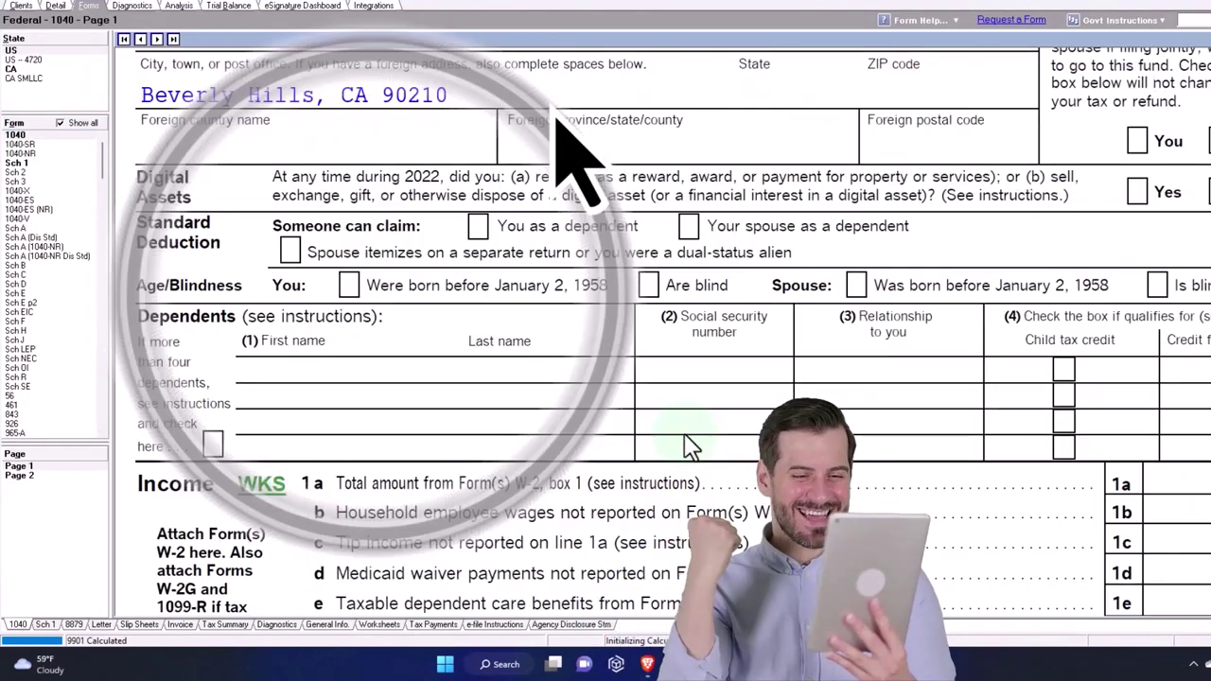
{"action": "scroll", "coordinate": [568, 162], "scroll_direction": "down", "scroll_amount": 2}
{"action": "scroll", "coordinate": [689, 444], "scroll_direction": "down", "scroll_amount": 3}
{"action": "scroll", "coordinate": [689, 444], "scroll_direction": "down", "scroll_amount": 2}
{"action": "scroll", "coordinate": [689, 444], "scroll_direction": "down", "scroll_amount": 2}
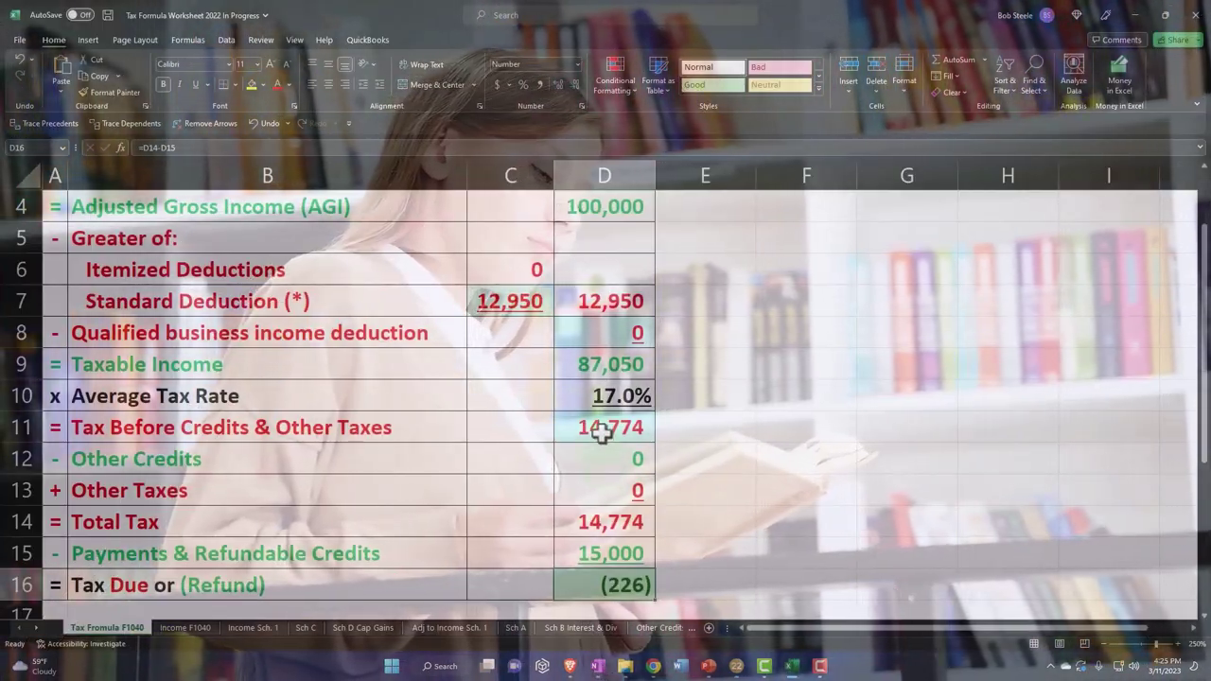
Step: Trace the adjustments-to-income figure to the Adj to Income Sch. 1 sheet
{"action": "left_click", "coordinate": [495, 271]}
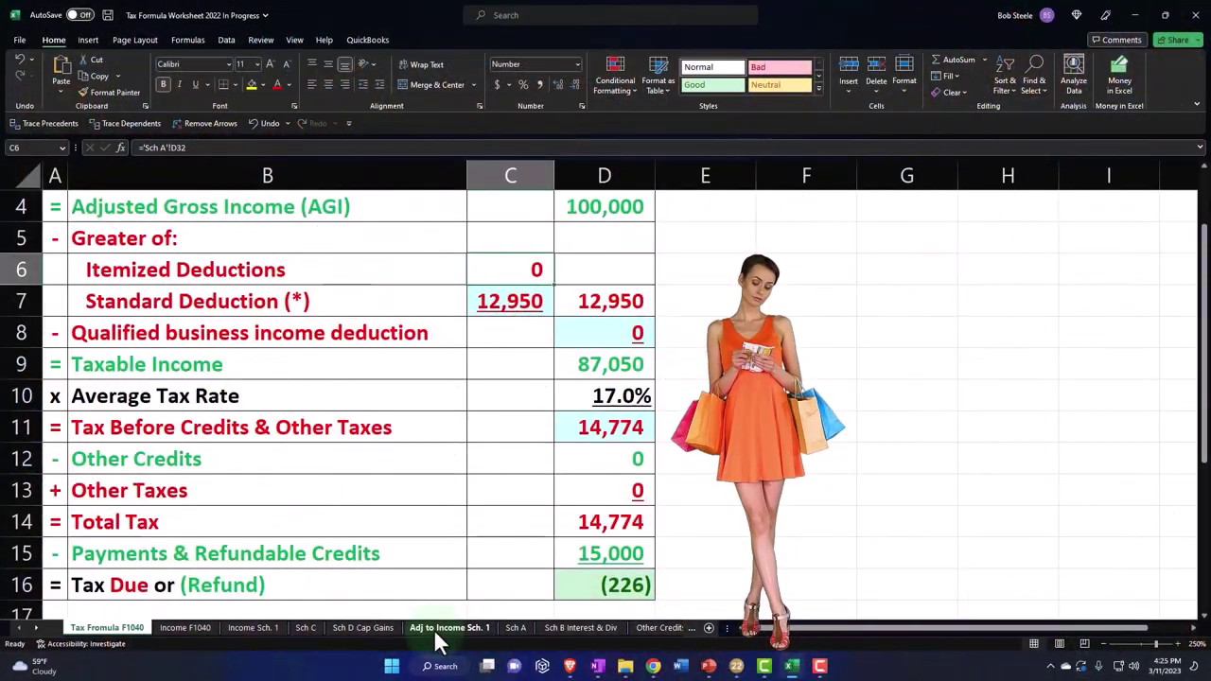
{"action": "left_click", "coordinate": [459, 402]}
{"action": "scroll", "coordinate": [460, 416], "scroll_direction": "up", "scroll_amount": 1}
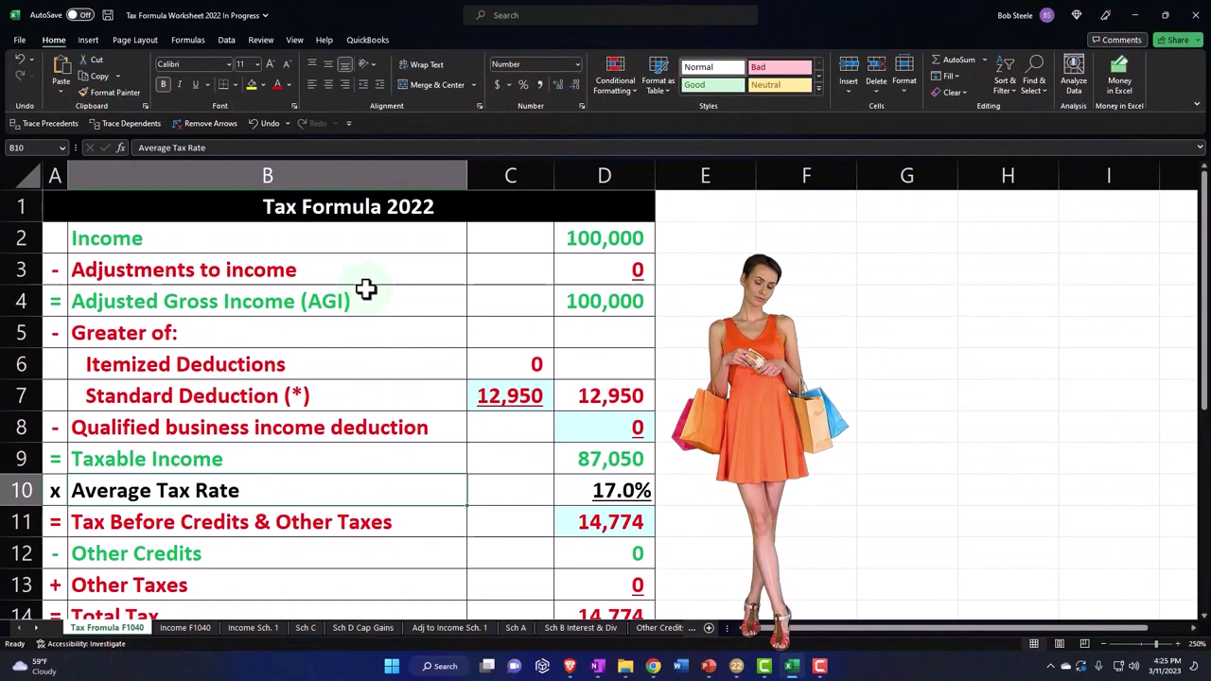
{"action": "left_click", "coordinate": [582, 265]}
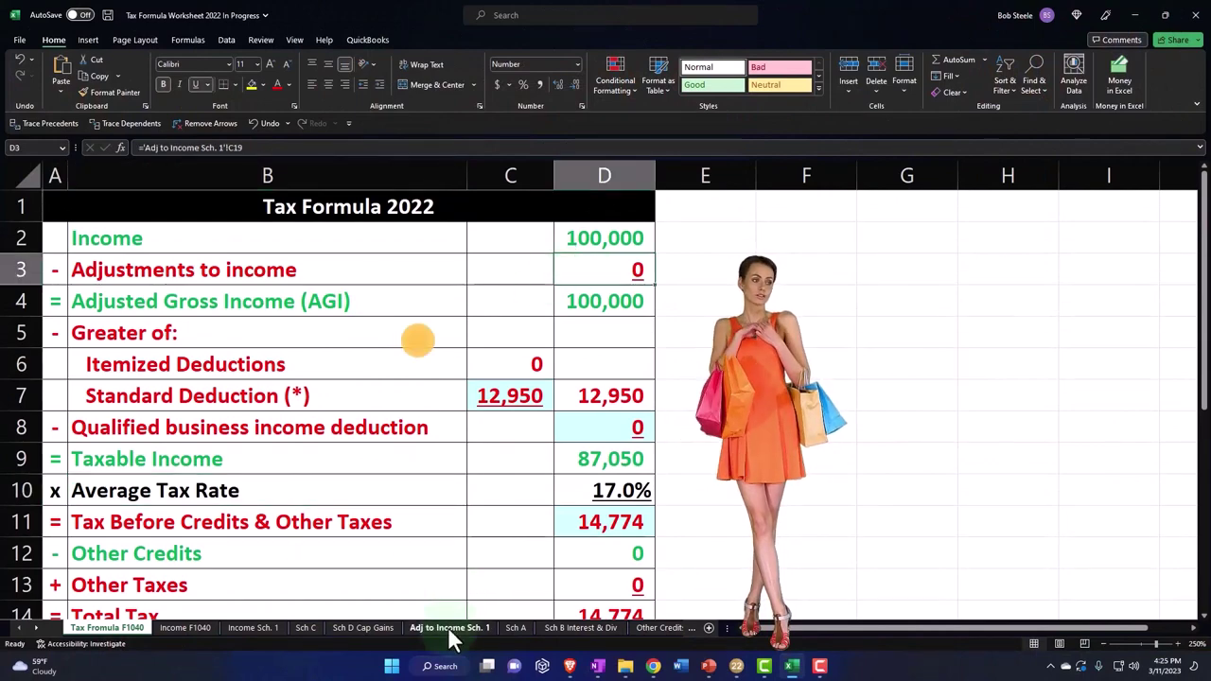
{"action": "left_click", "coordinate": [448, 629]}
{"action": "left_click", "coordinate": [388, 502]}
{"action": "scroll", "coordinate": [387, 502], "scroll_direction": "down", "scroll_amount": 1}
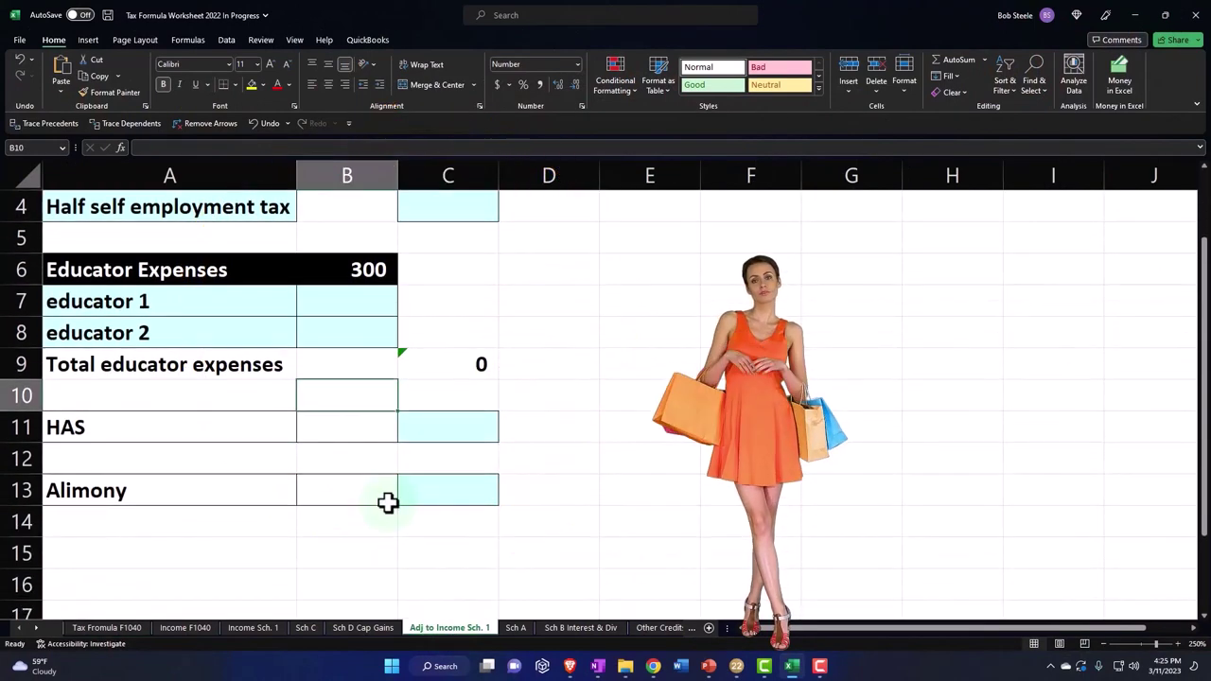
Step: Label cell A15 'Student loan Interest'
{"action": "left_click", "coordinate": [144, 548]}
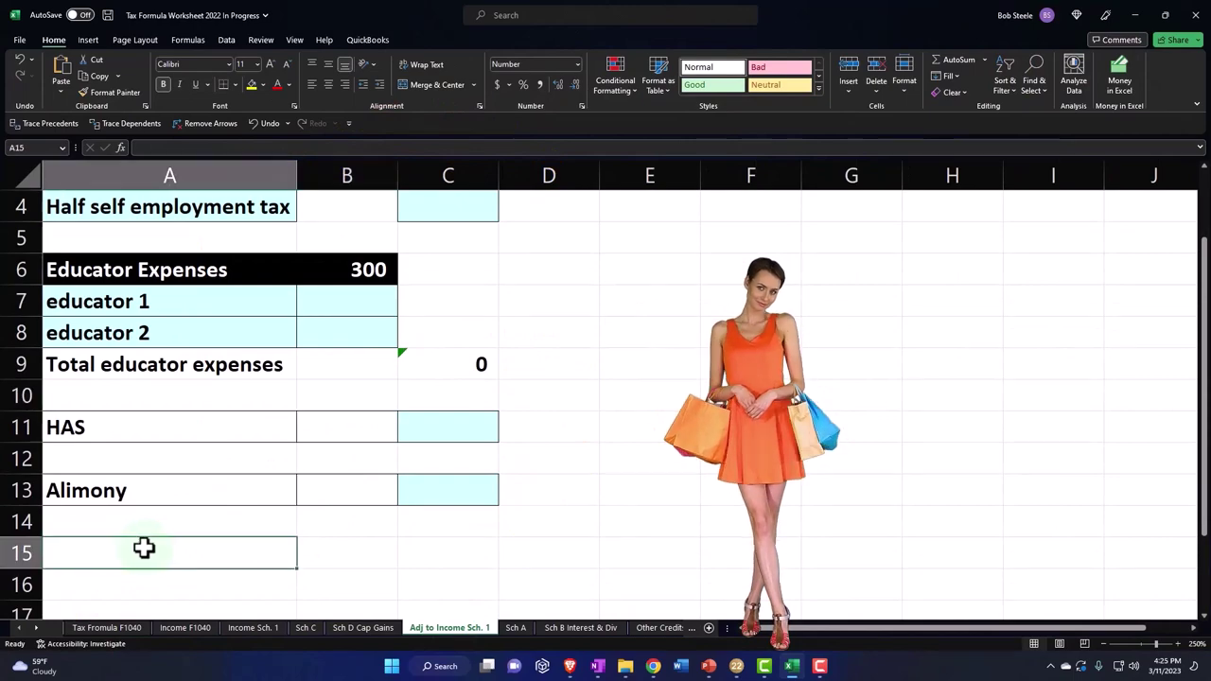
{"action": "type", "text": "Srtud"}
{"action": "key", "text": "BackSpace"}
{"action": "key", "text": "BackSpace"}
{"action": "key", "text": "BackSpace"}
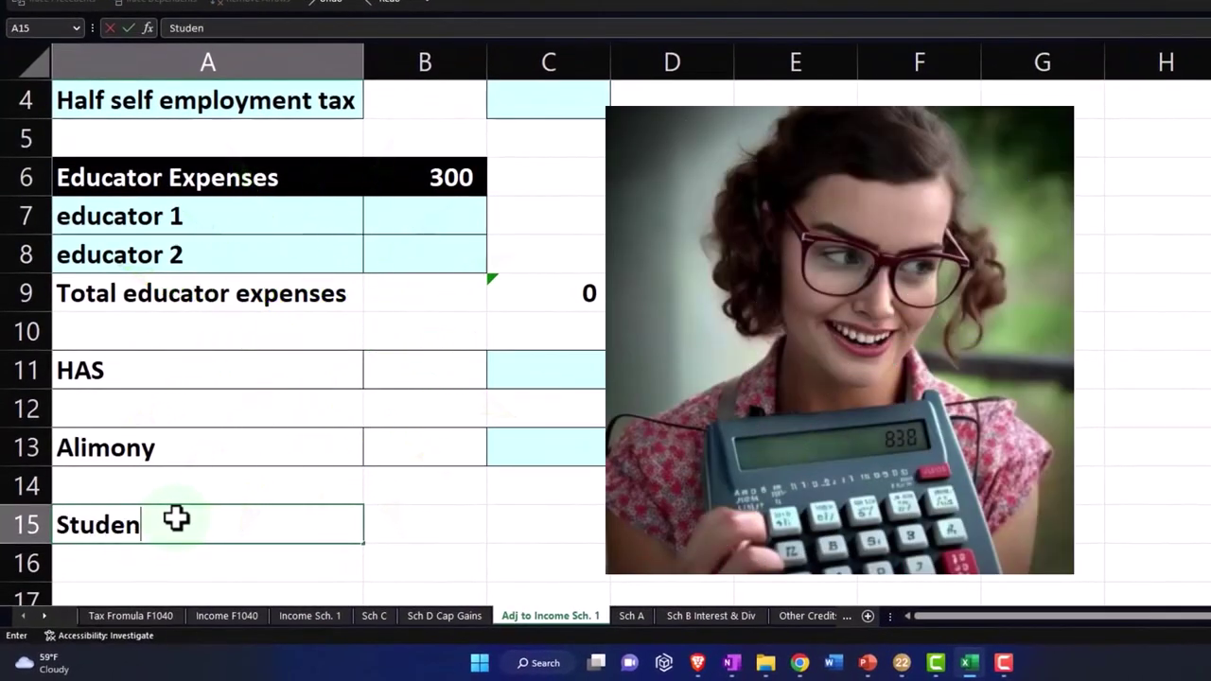
{"action": "type", "text": "i"}
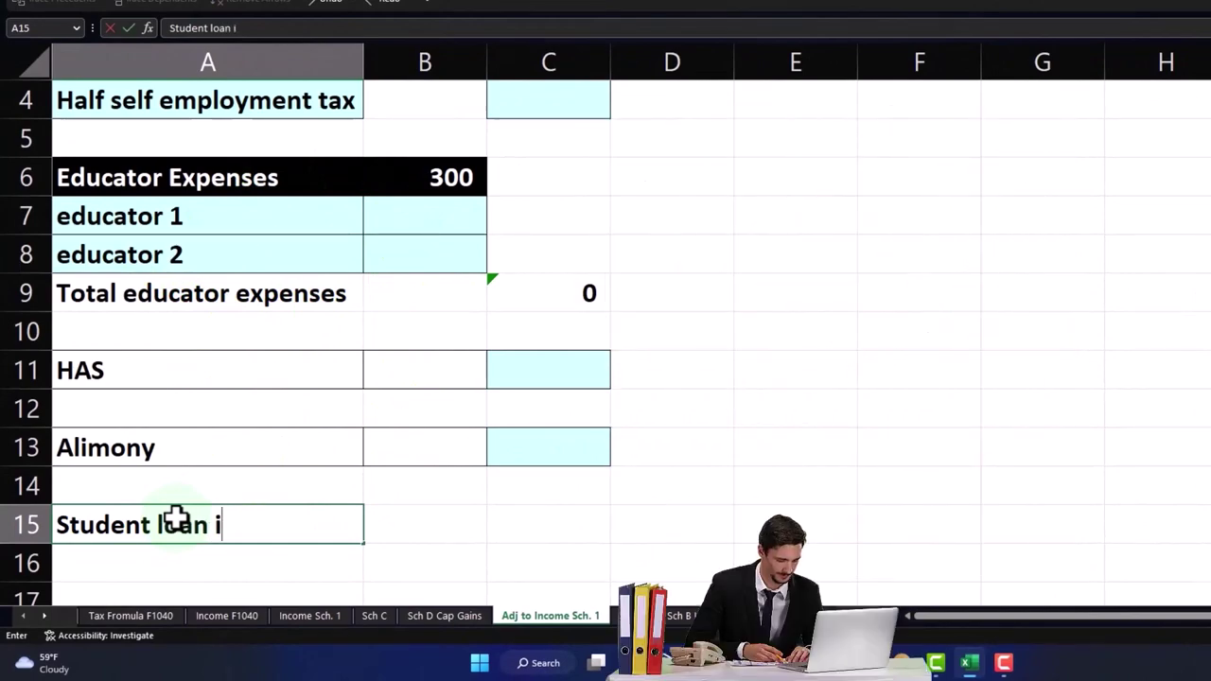
{"action": "key", "text": "Tab"}
{"action": "key", "text": "Tab"}
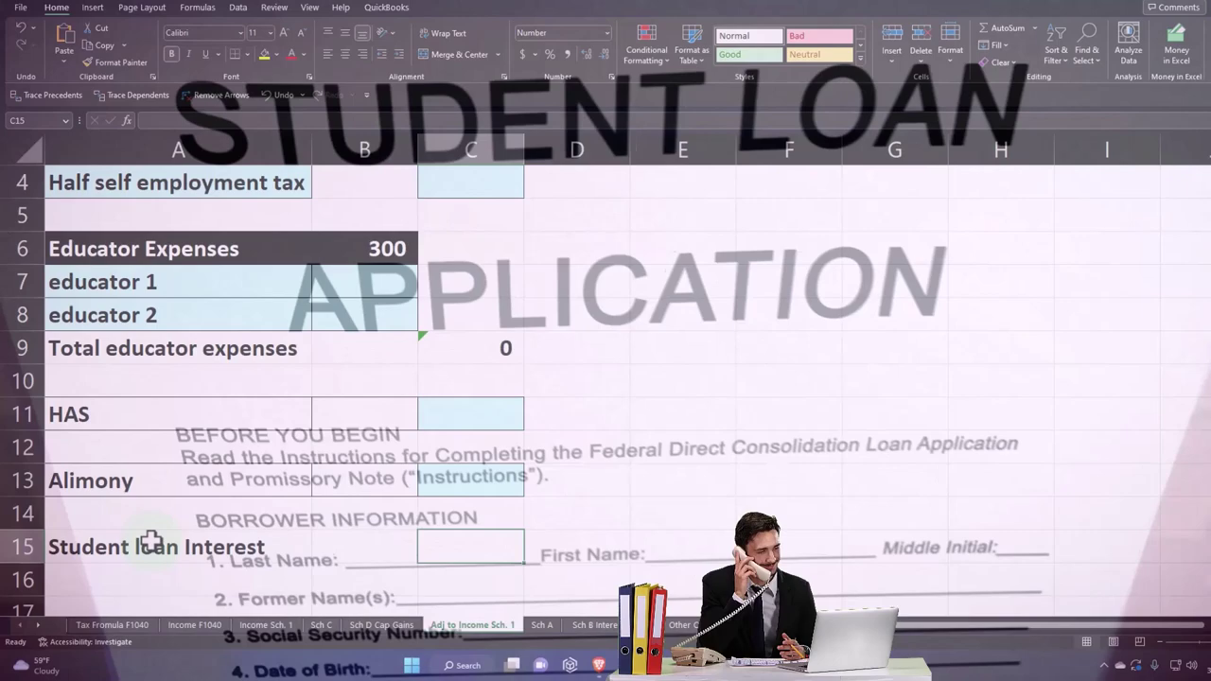
Step: Copy the Alimony row's formatting onto row 15 and enter 25,000 as the interest amount
{"action": "left_click_drag", "start_coordinate": [147, 541], "coordinate": [440, 551]}
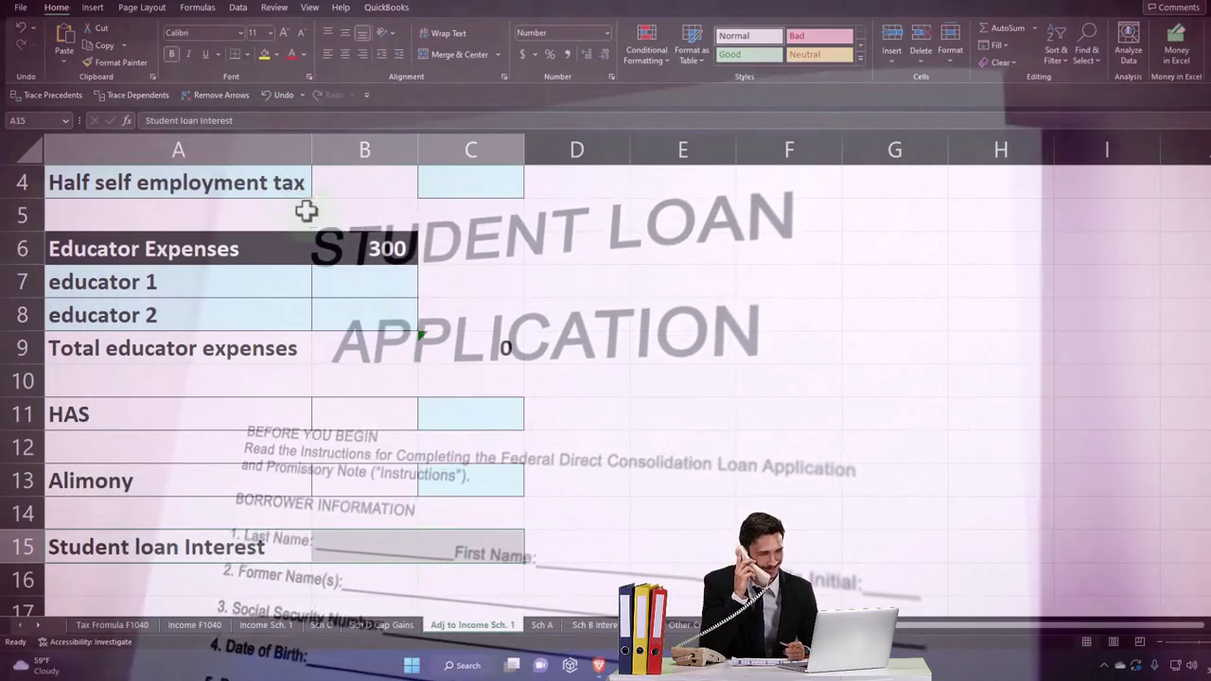
{"action": "left_click_drag", "start_coordinate": [216, 478], "coordinate": [426, 478]}
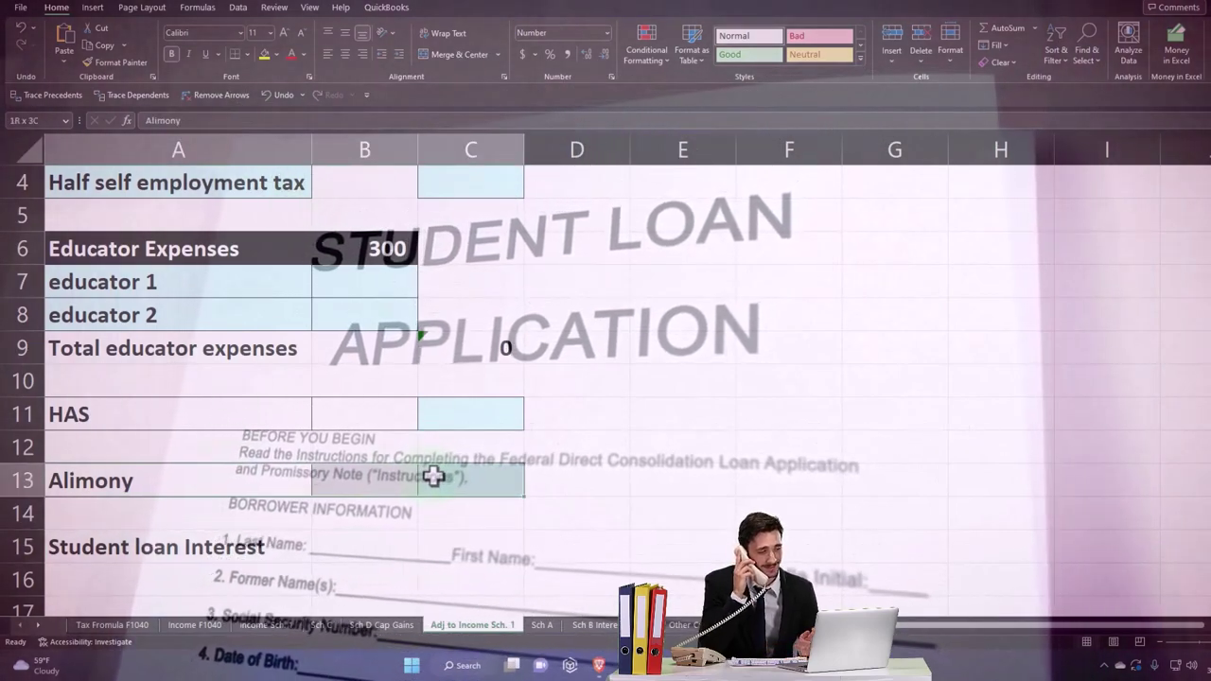
{"action": "left_click", "coordinate": [113, 63]}
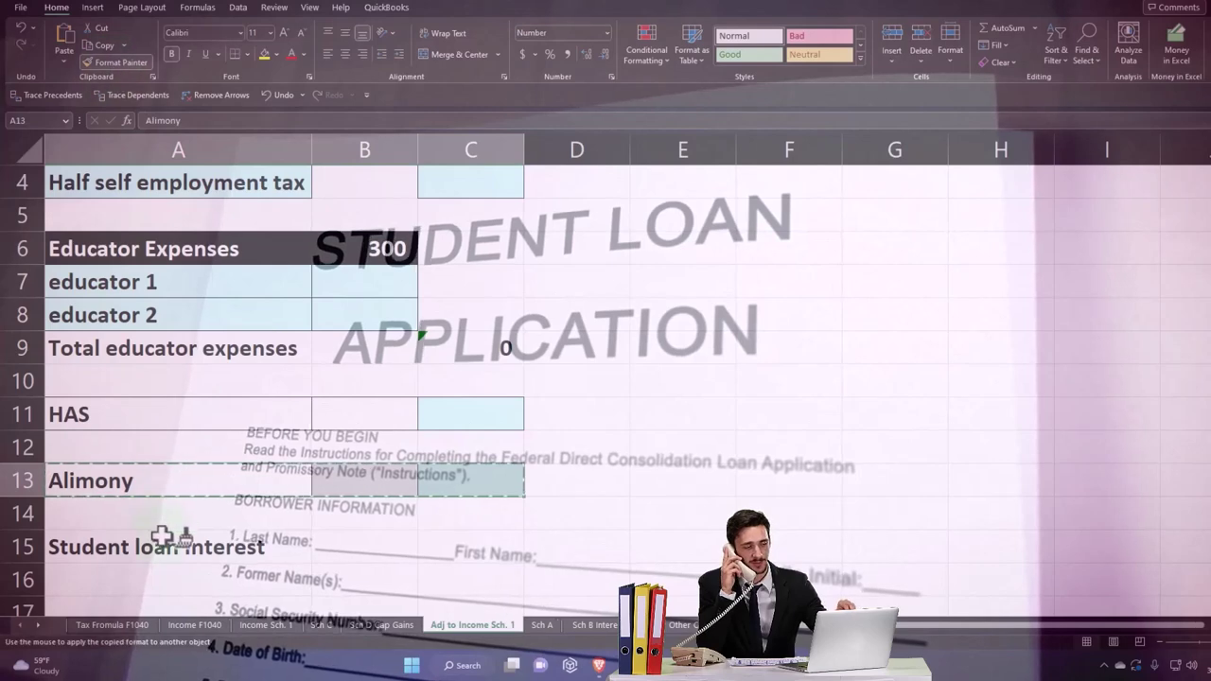
{"action": "left_click_drag", "start_coordinate": [163, 536], "coordinate": [487, 550]}
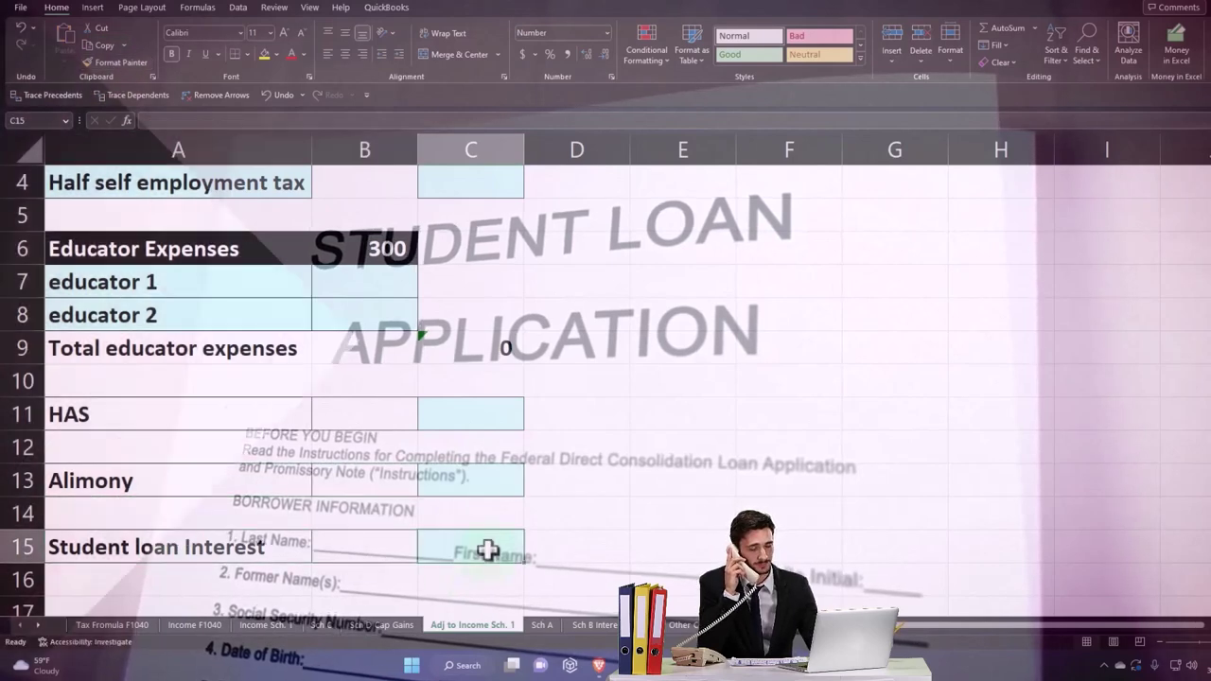
{"action": "type", "text": "25"}
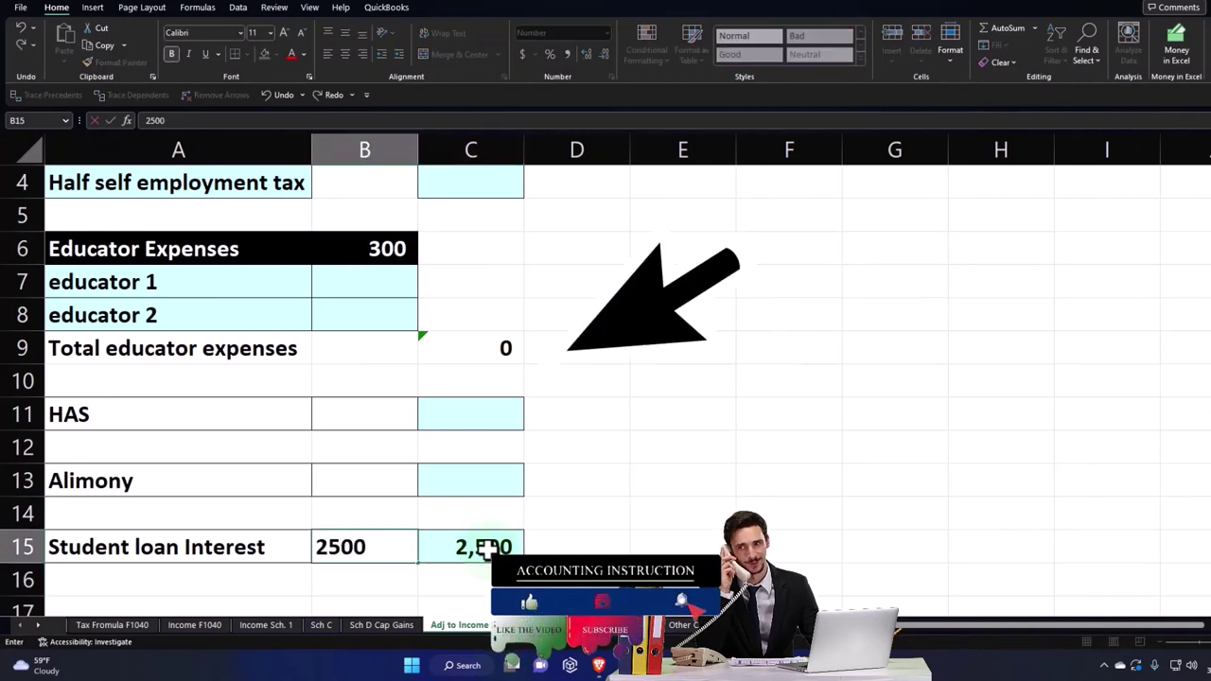
{"action": "key", "text": "Up"}
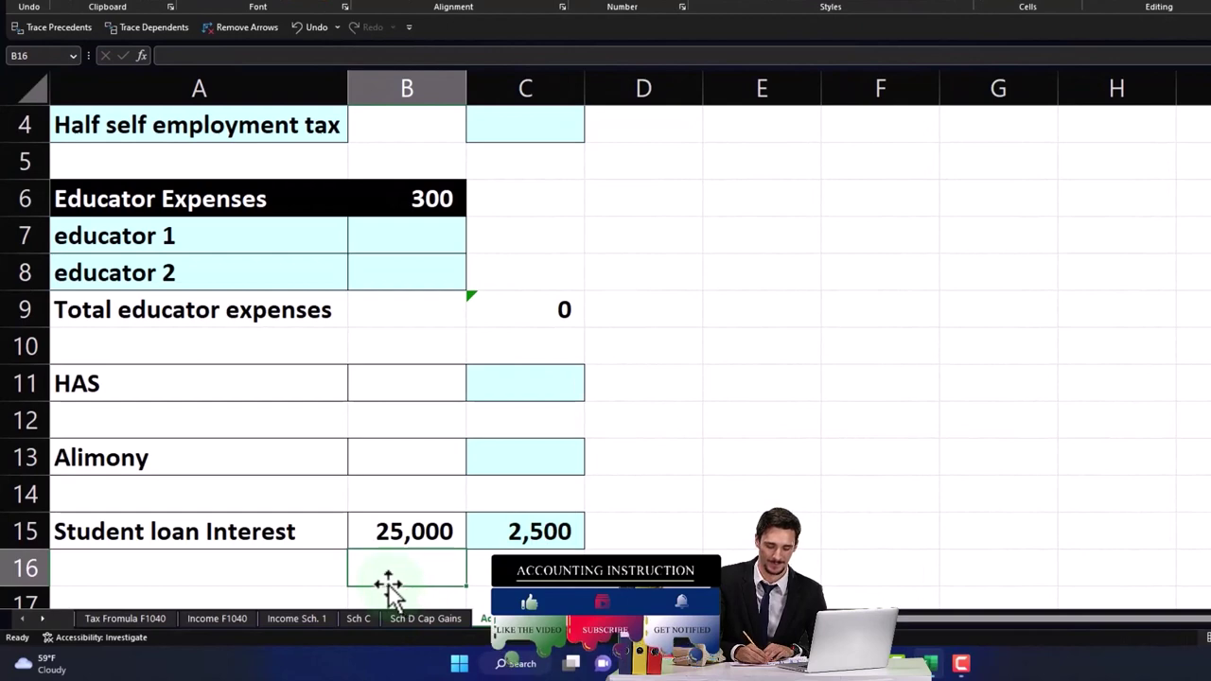
Step: Rearrange the amounts so the 2,500 cap sits in B16 below the interest cell
{"action": "left_click", "coordinate": [417, 535]}
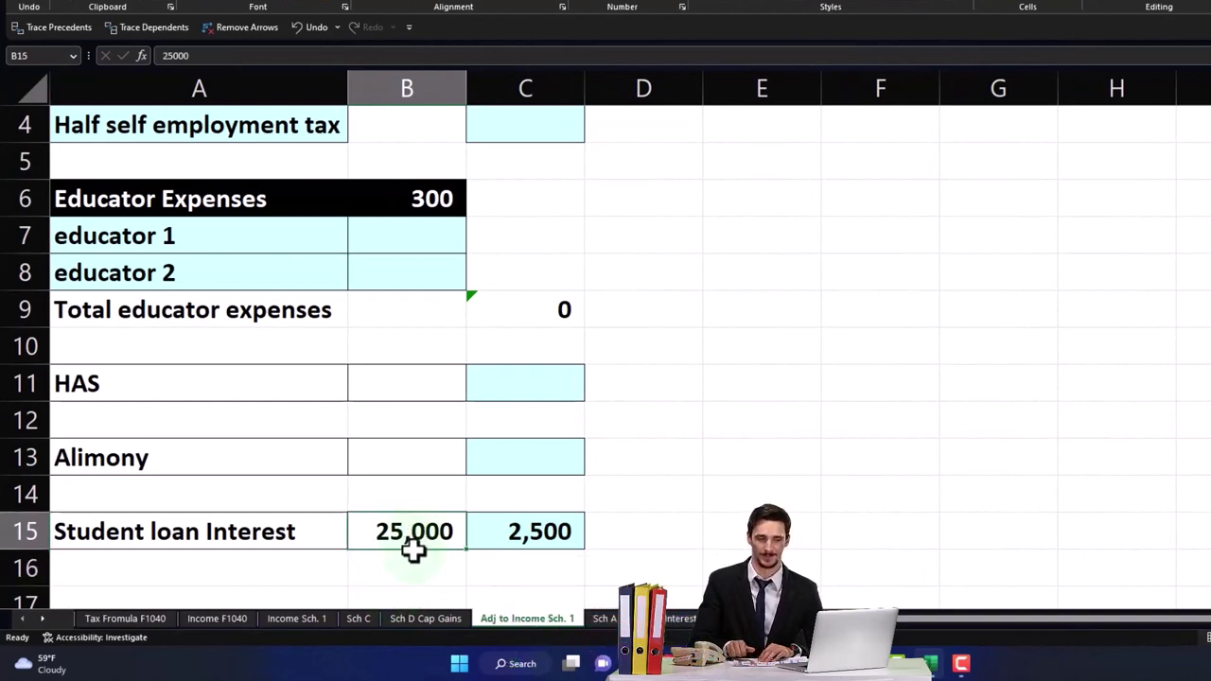
{"action": "left_click_drag", "start_coordinate": [414, 551], "coordinate": [420, 572]}
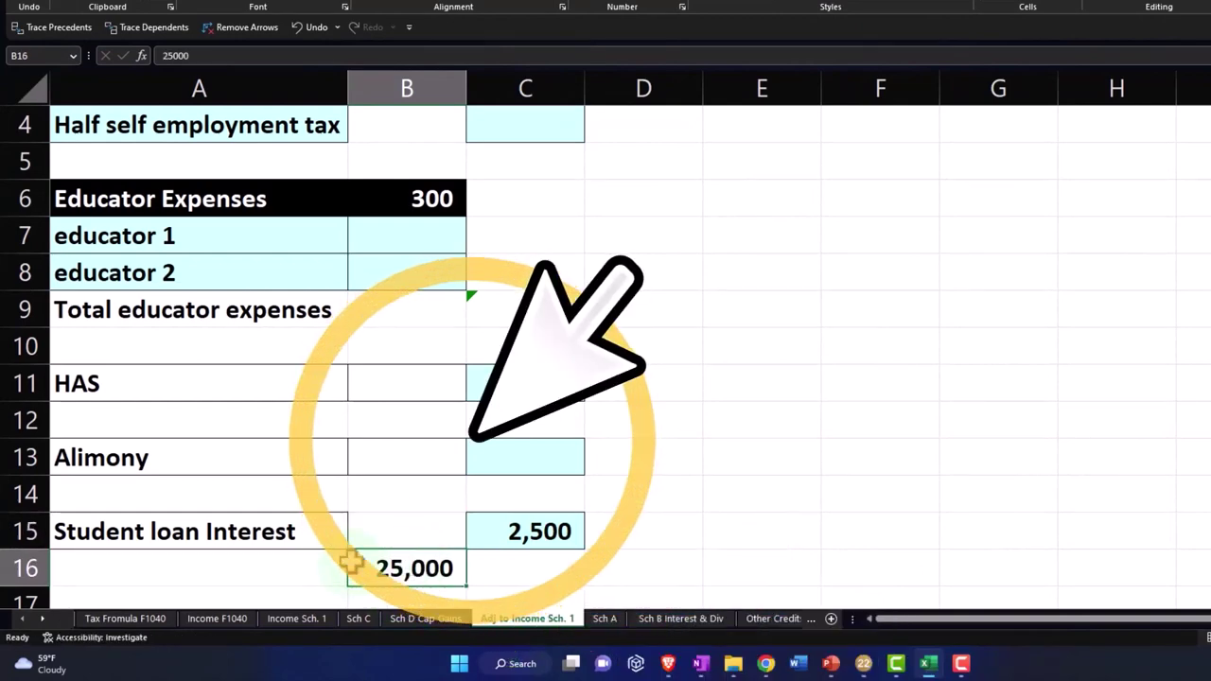
{"action": "type", "text": "2,500"}
{"action": "key", "text": "Return"}
{"action": "key", "text": "Up"}
{"action": "key", "text": "Up"}
{"action": "key", "text": "Right"}
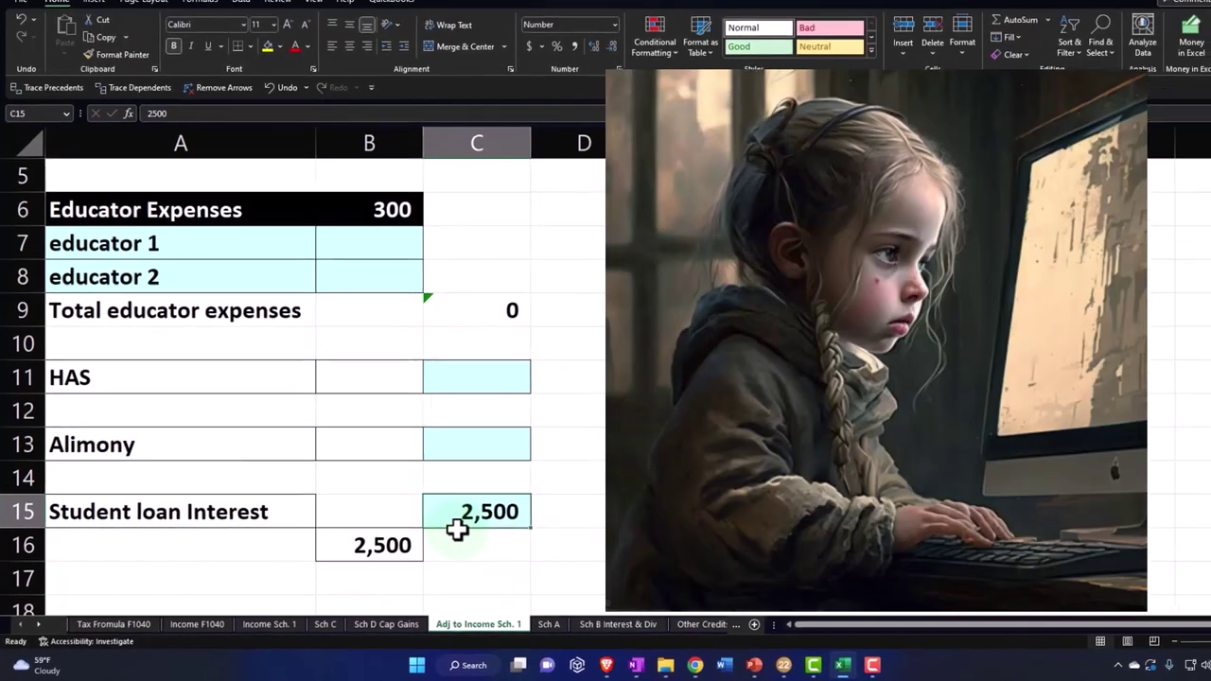
{"action": "left_click", "coordinate": [457, 540]}
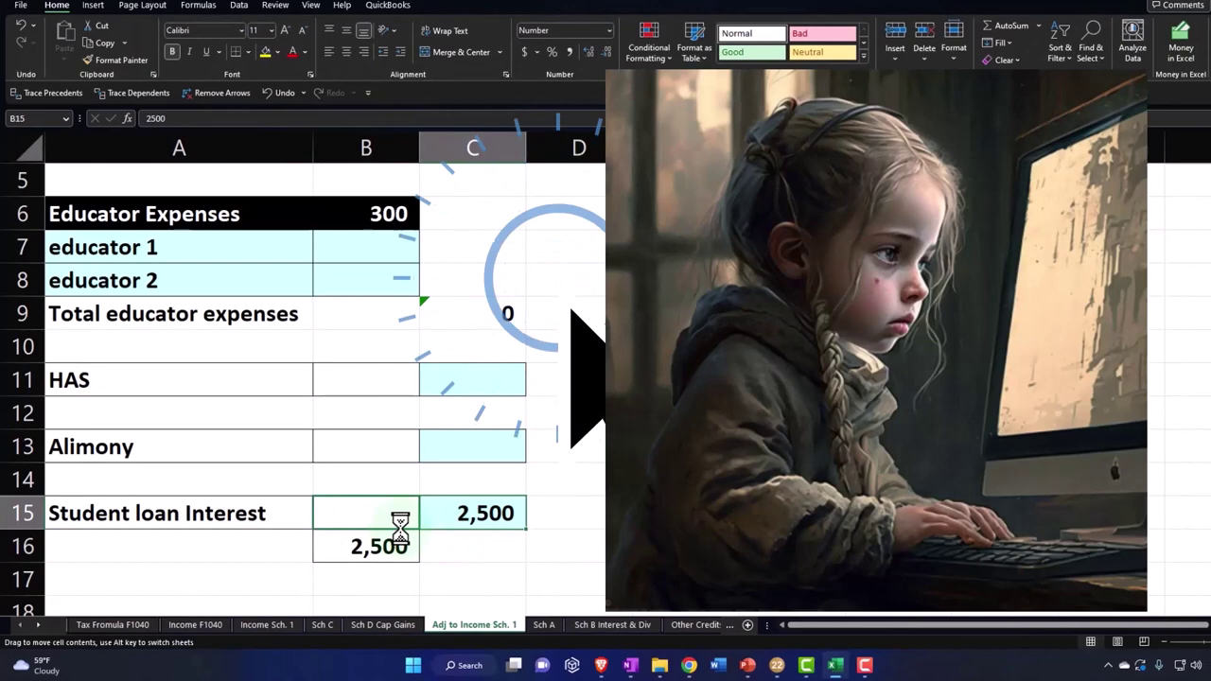
{"action": "left_click_drag", "start_coordinate": [400, 530], "coordinate": [401, 530]}
{"action": "left_click", "coordinate": [460, 554]}
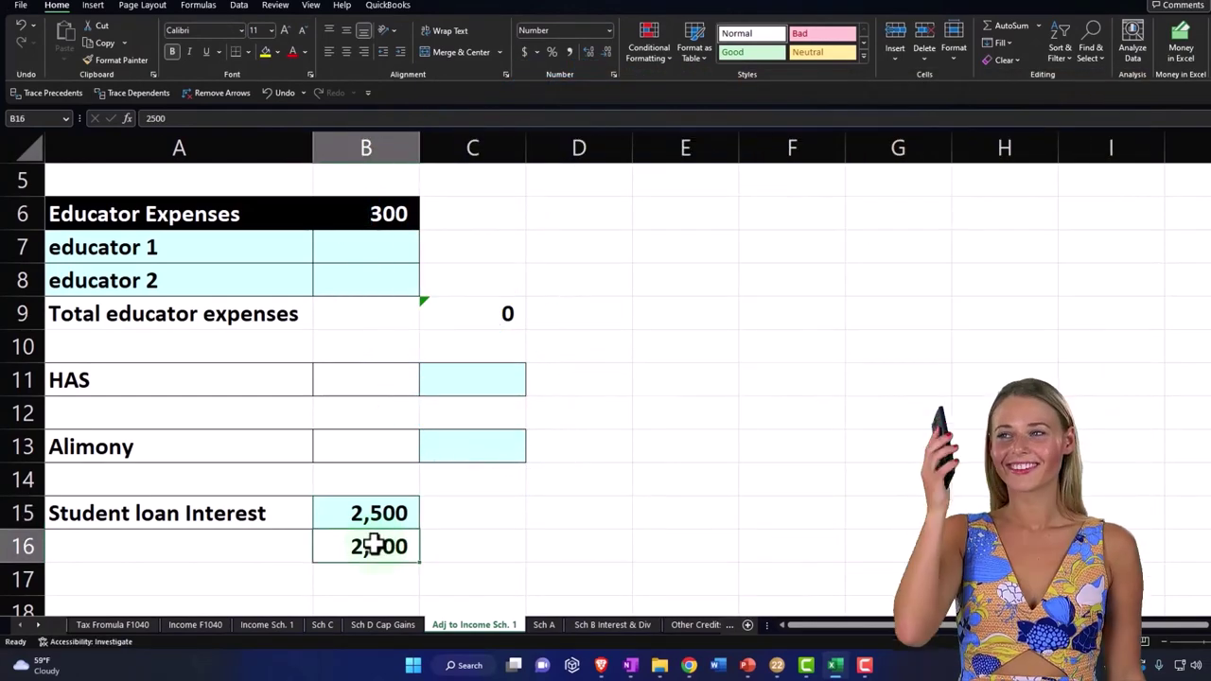
Step: Enter 10,000 in B15 and =MIN(B15:B16) in C16, returning a 2,500 deduction
{"action": "key", "text": "Up"}
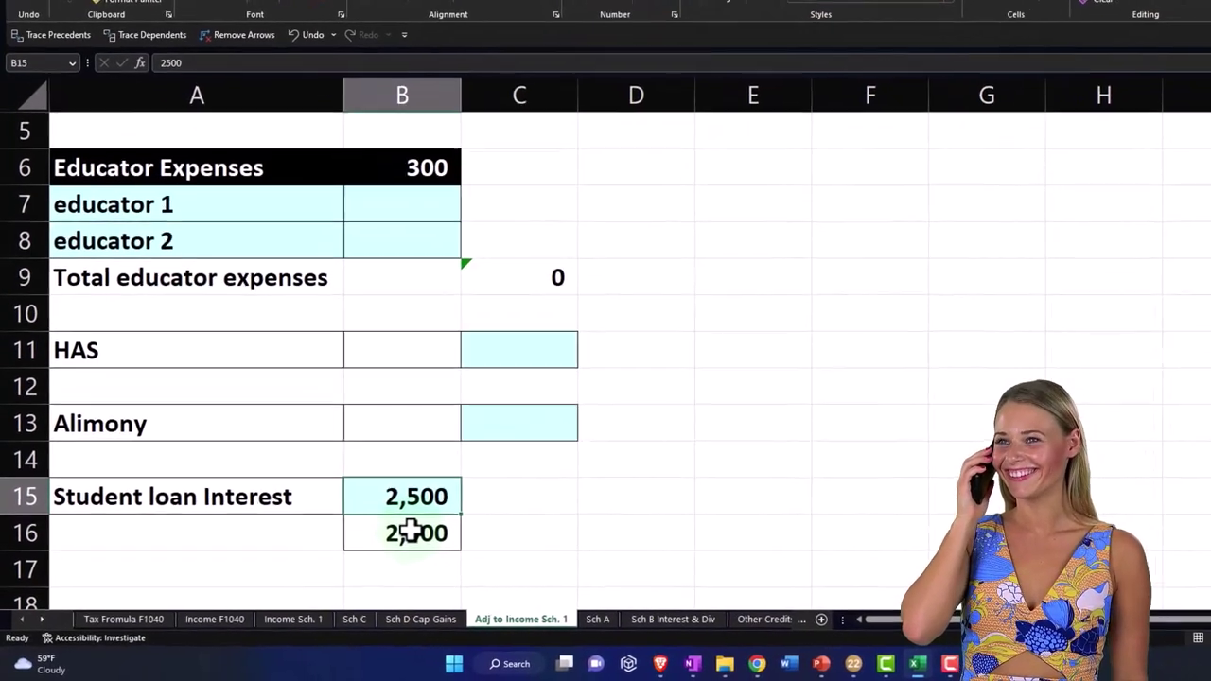
{"action": "type", "text": "10,"}
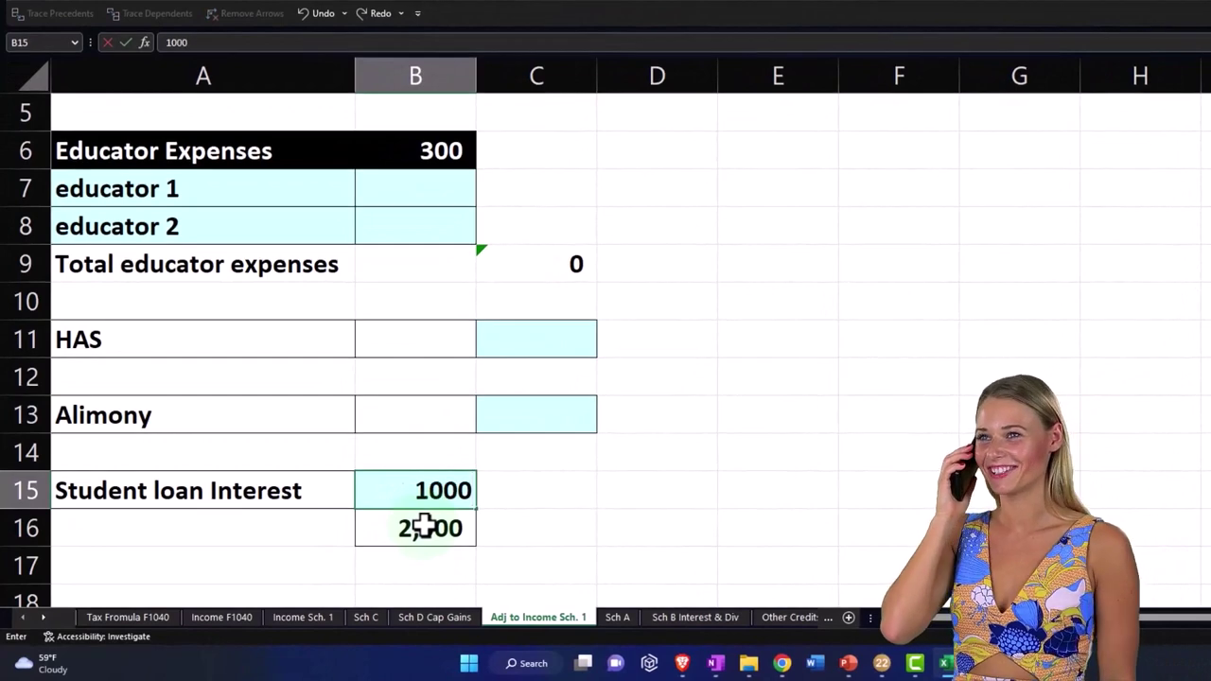
{"action": "type", "text": "0"}
{"action": "key", "text": "Return"}
{"action": "key", "text": "Right"}
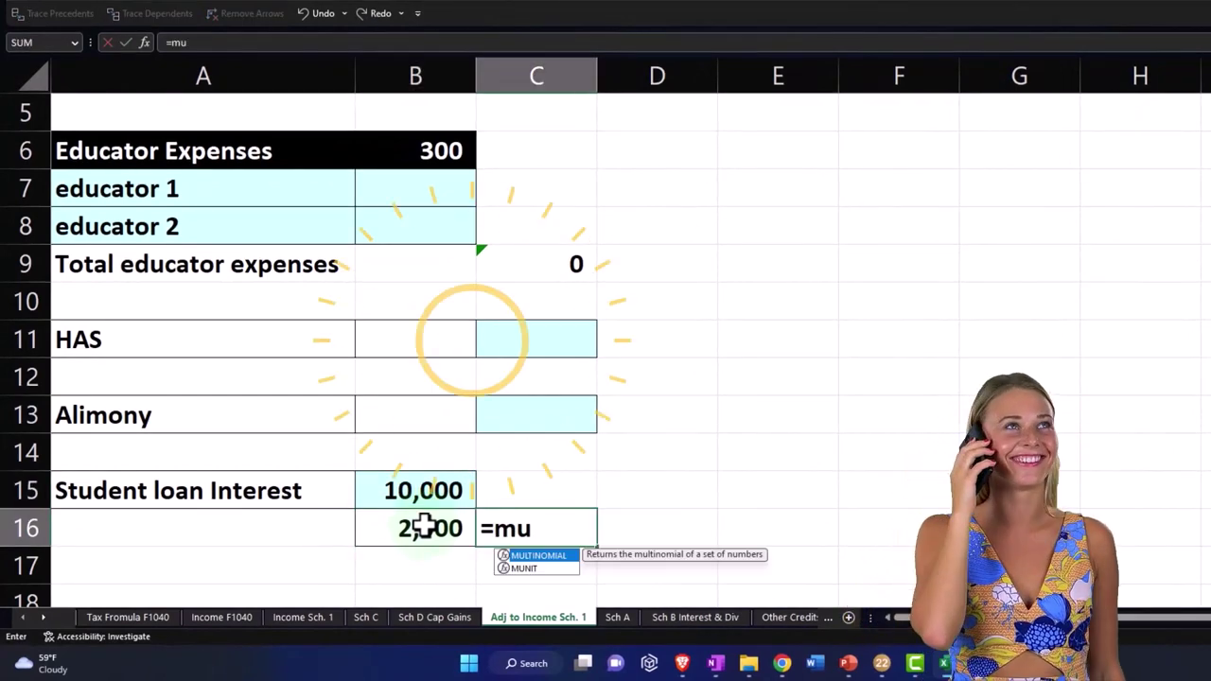
{"action": "key", "text": "BackSpace"}
{"action": "type", "text": "in(B16"}
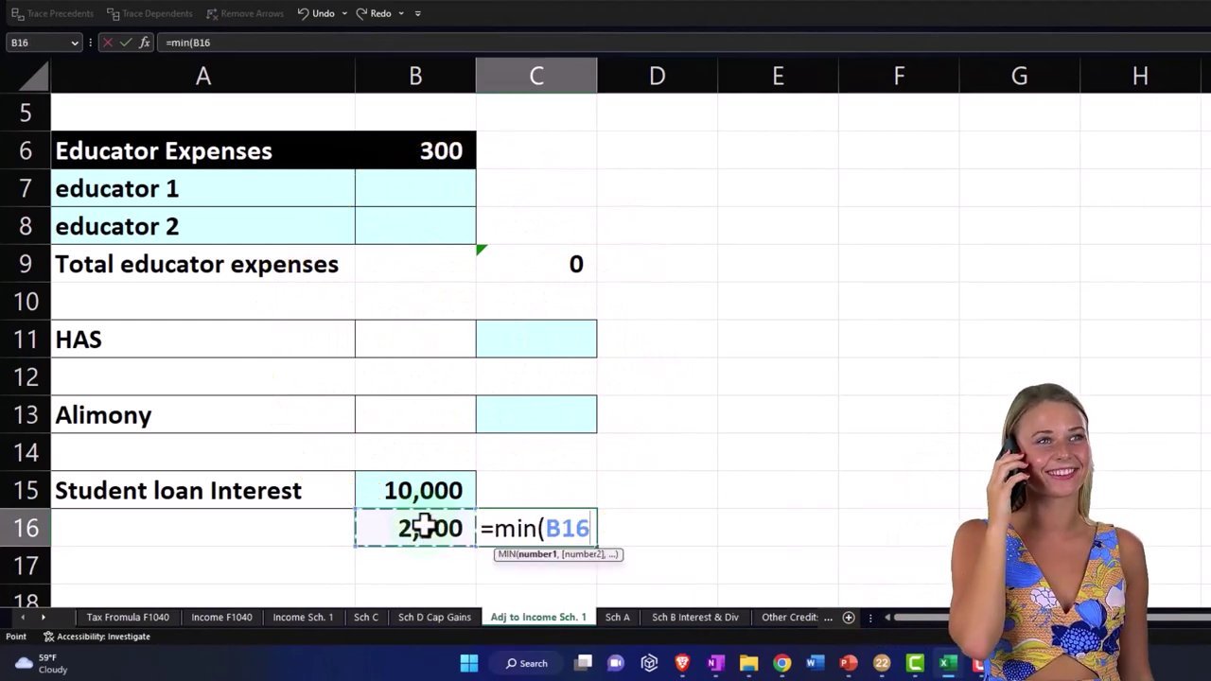
{"action": "key", "text": "shift+Up"}
{"action": "key", "text": "Return"}
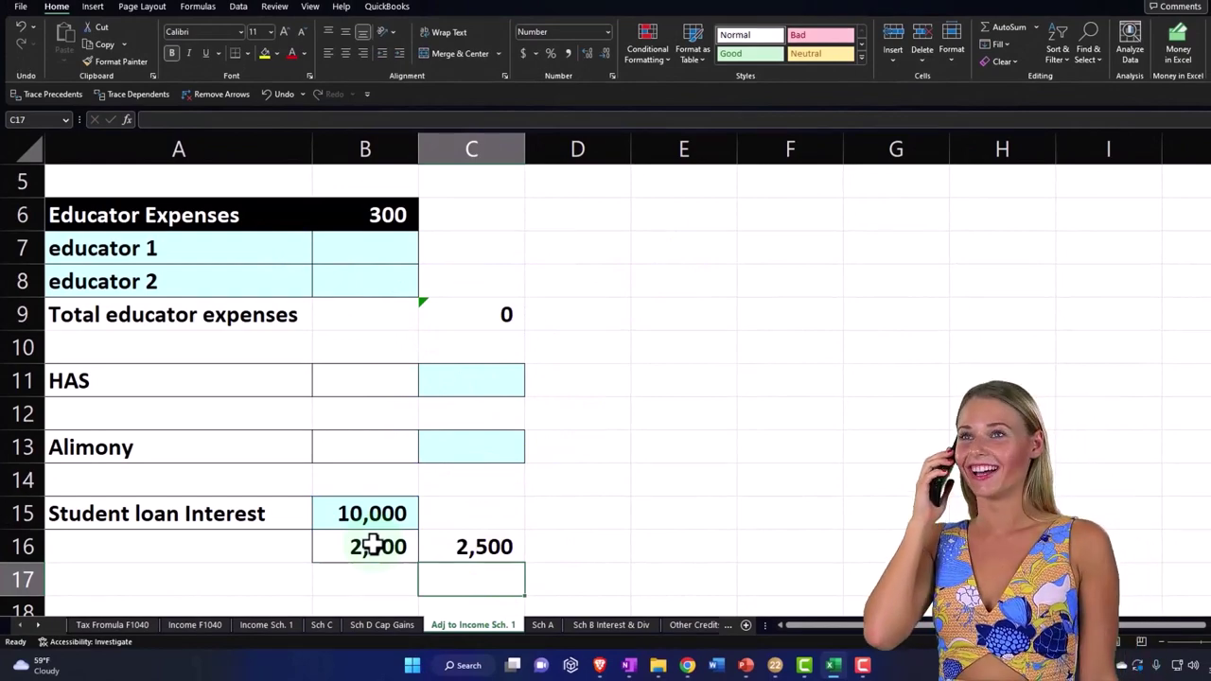
Step: Apply All Borders to the student loan interest rows A15:C16
{"action": "left_click_drag", "start_coordinate": [201, 514], "coordinate": [437, 542]}
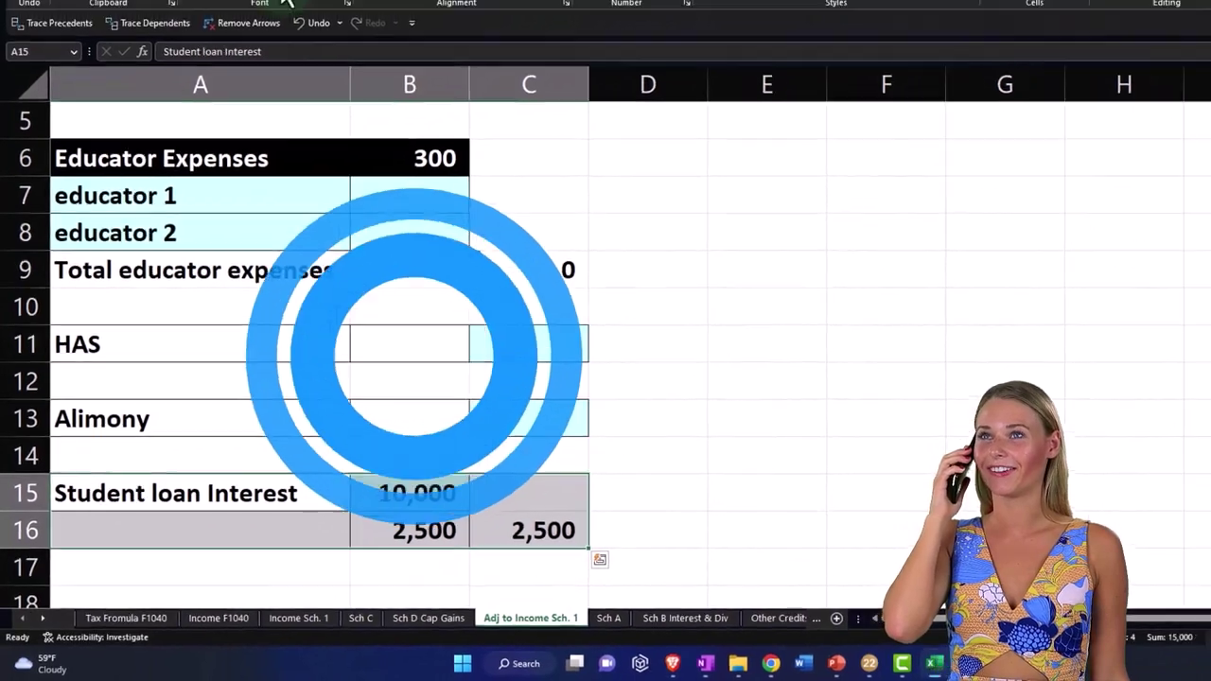
{"action": "left_click", "coordinate": [248, 50]}
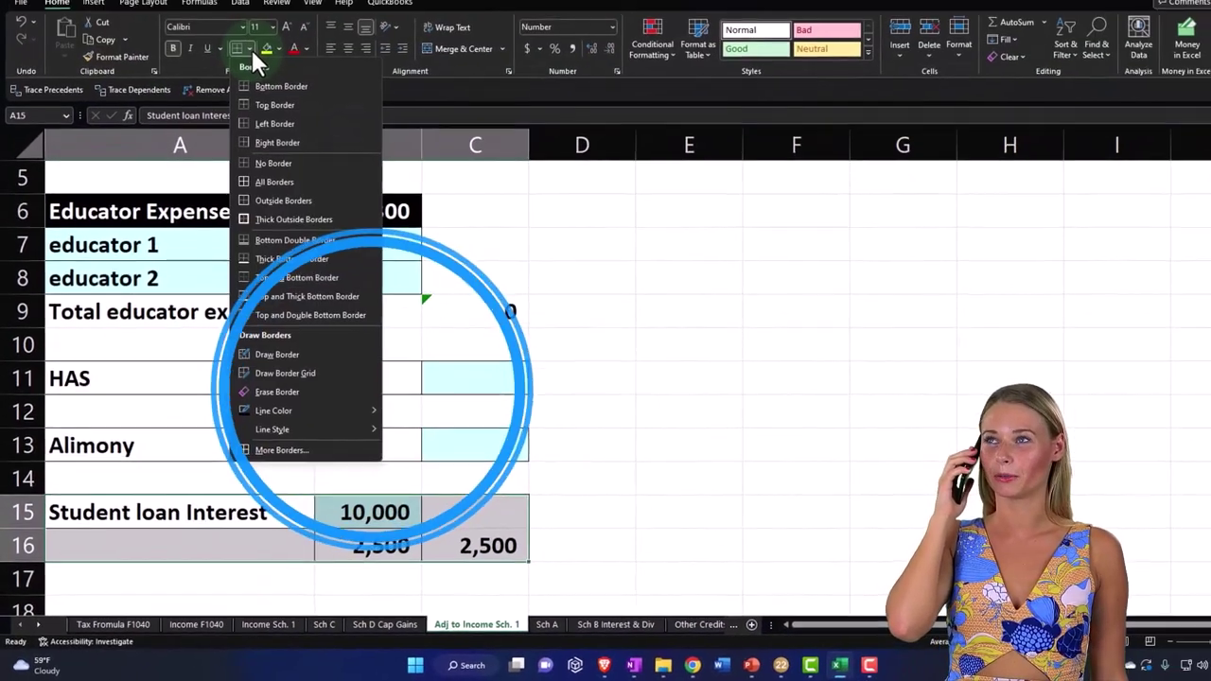
{"action": "left_click", "coordinate": [249, 184]}
{"action": "left_click", "coordinate": [573, 446]}
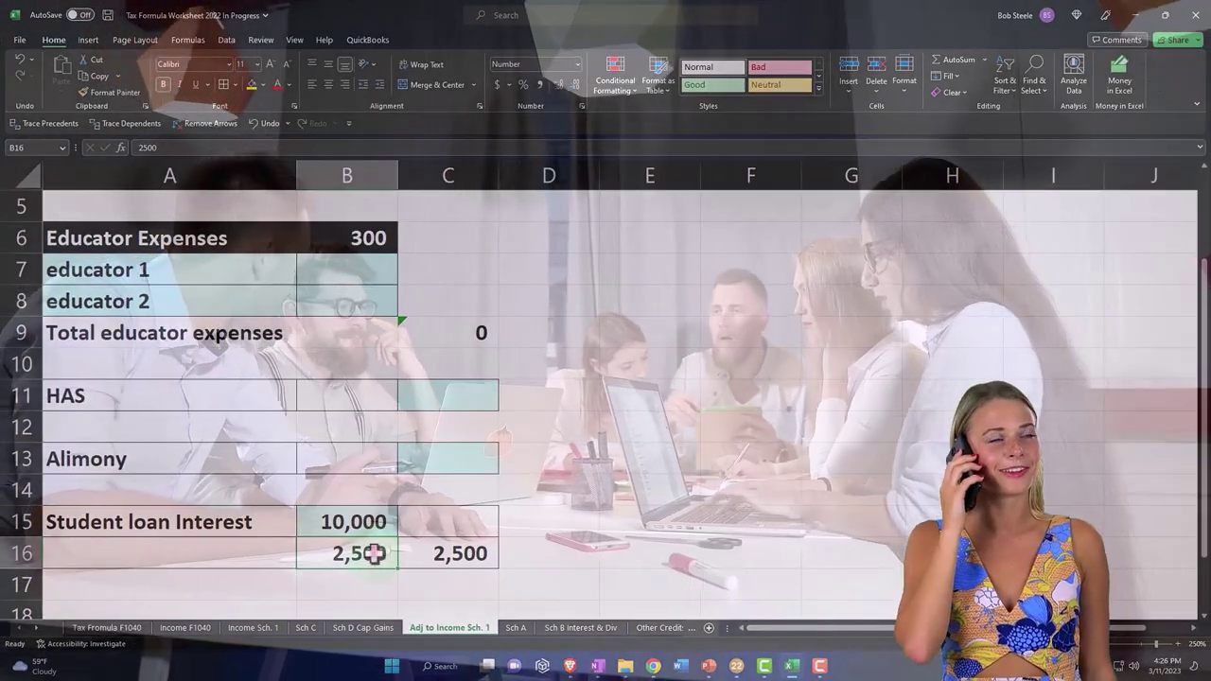
Step: Check the AGI formula in D4 of the Tax Formula F1040 sheet, now reflecting the $2,500 adjustment
{"action": "scroll", "coordinate": [392, 540], "scroll_direction": "down", "scroll_amount": 1}
{"action": "scroll", "coordinate": [416, 521], "scroll_direction": "down", "scroll_amount": 2}
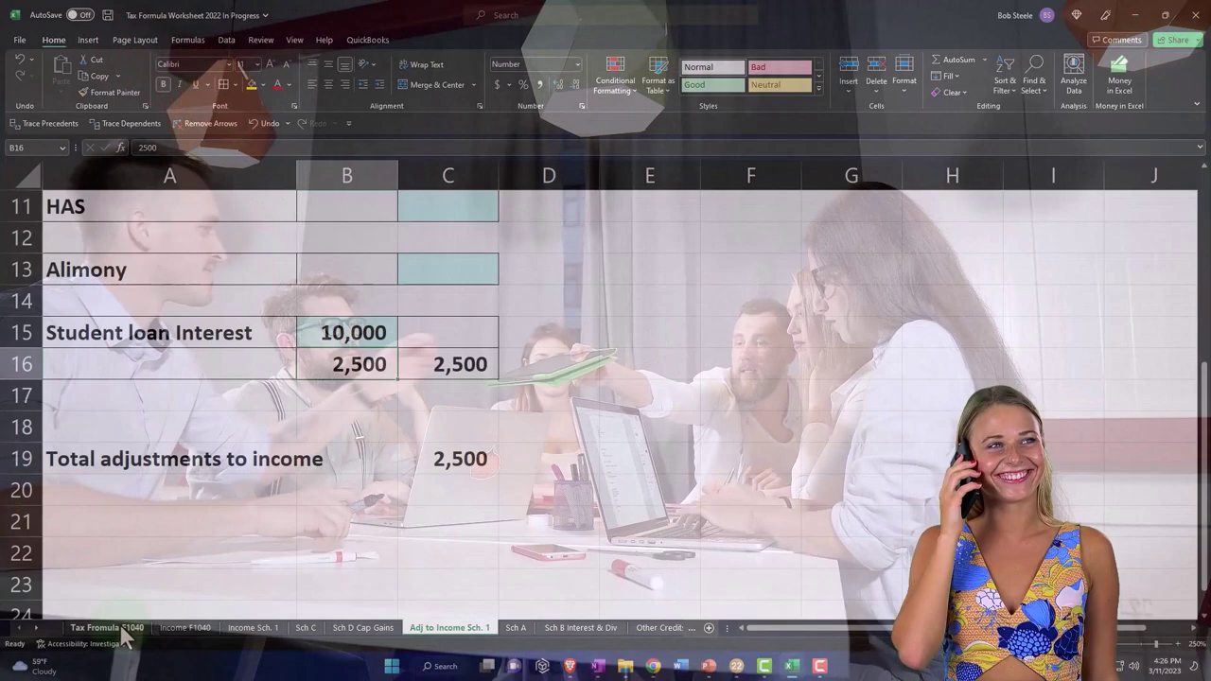
{"action": "left_click", "coordinate": [121, 629]}
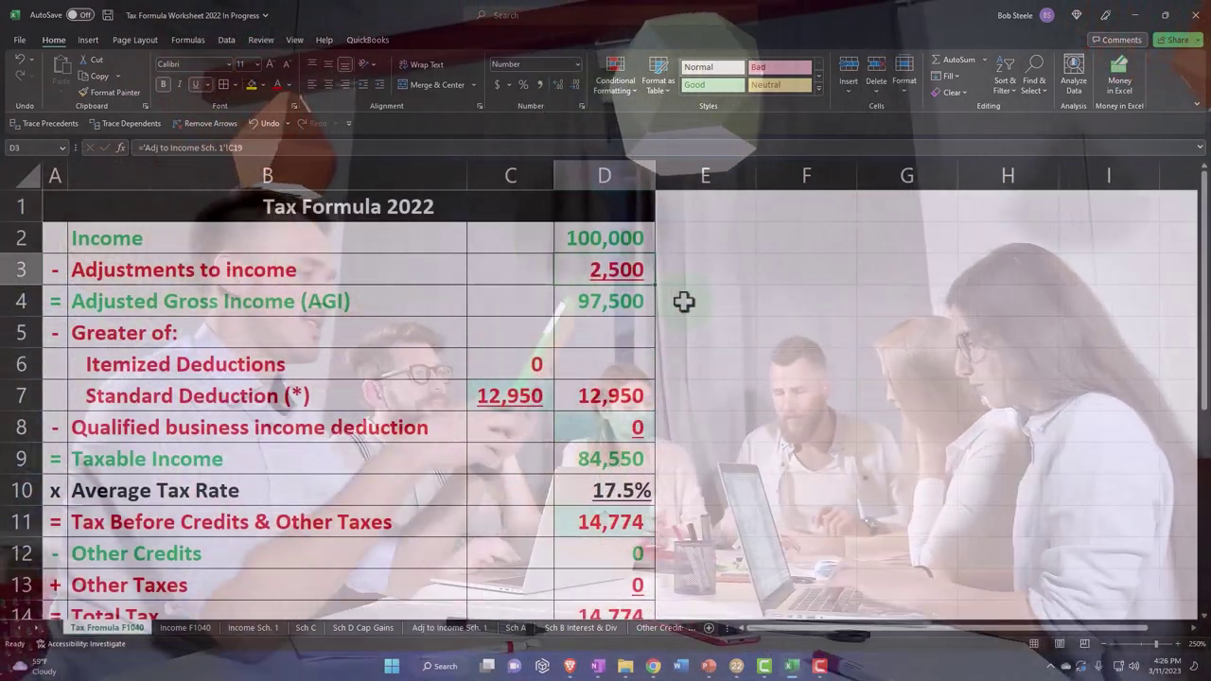
{"action": "left_click", "coordinate": [601, 299]}
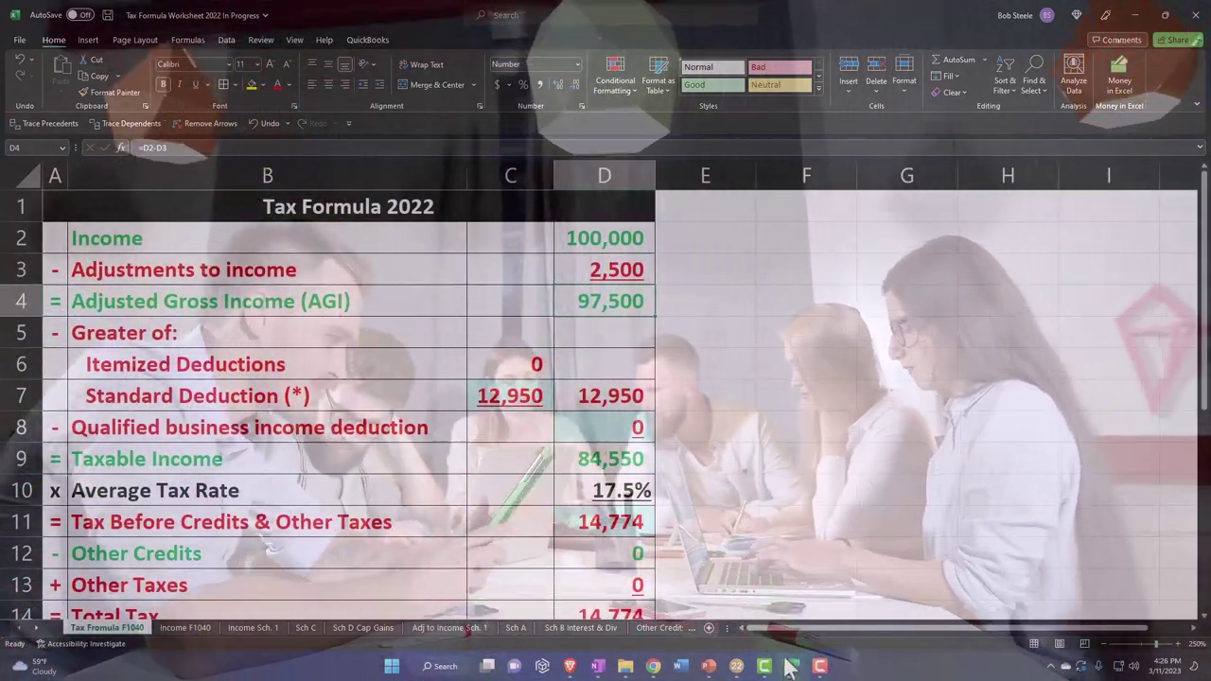
Step: Compare the worksheet against Lacerte's Form 1040
{"action": "left_click", "coordinate": [791, 668]}
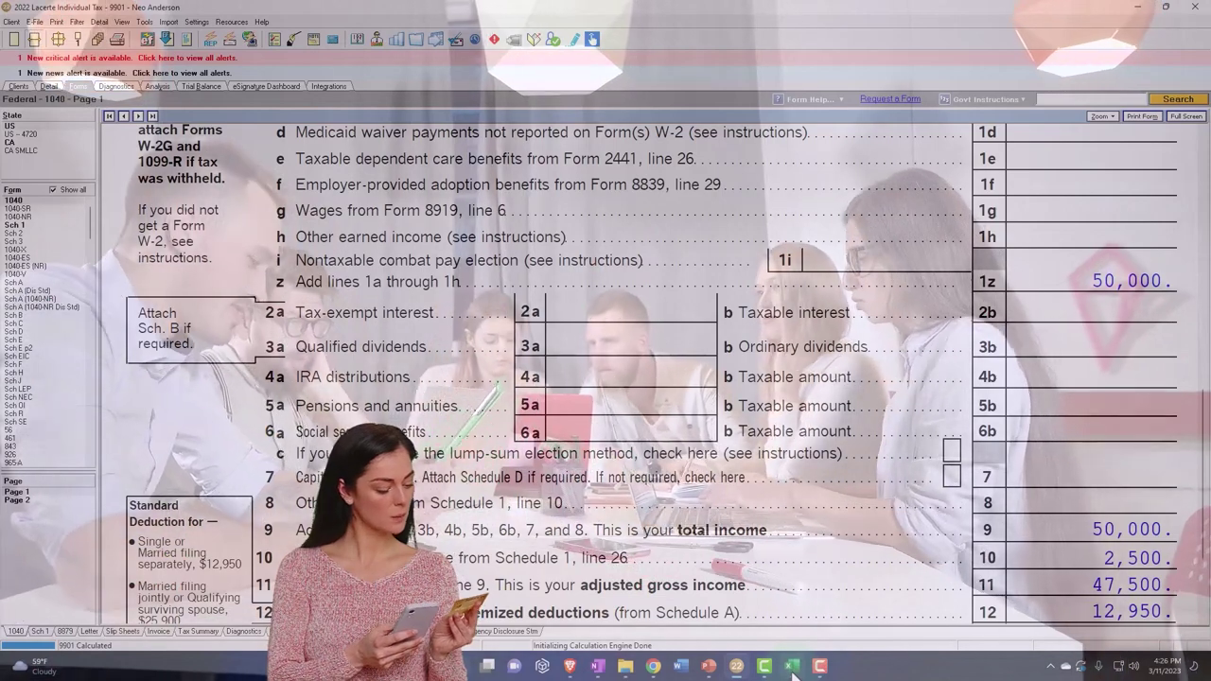
{"action": "scroll", "coordinate": [539, 487], "scroll_direction": "down", "scroll_amount": 2}
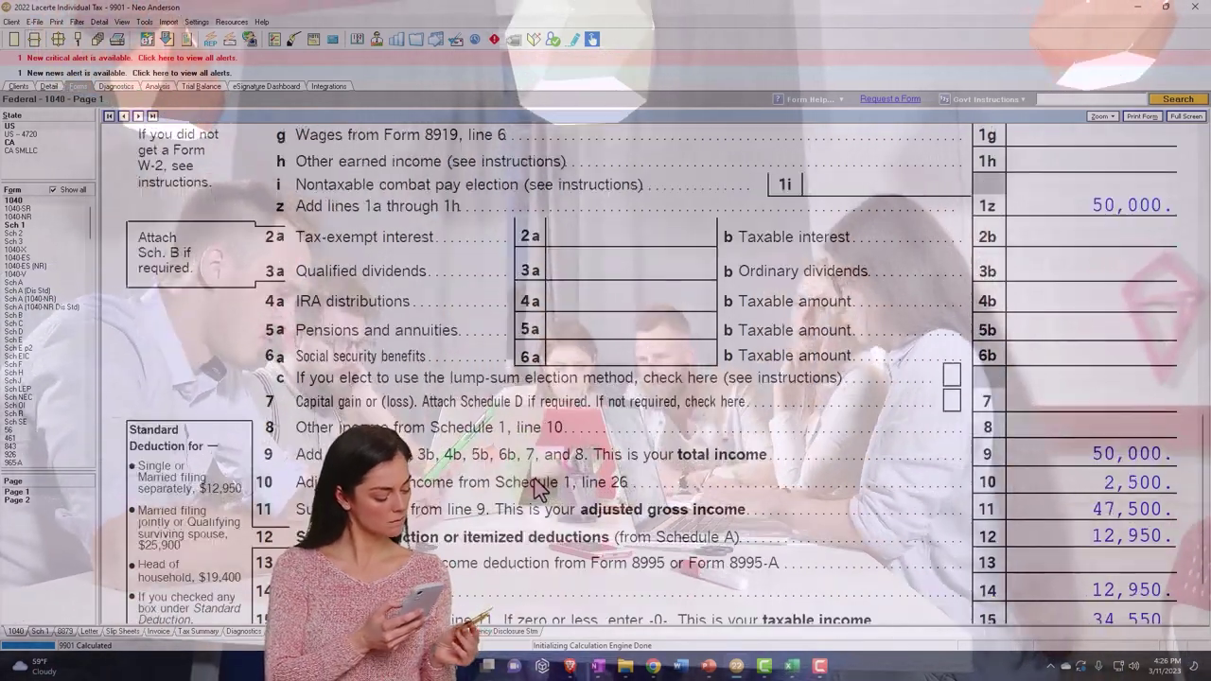
{"action": "scroll", "coordinate": [539, 487], "scroll_direction": "down", "scroll_amount": 2}
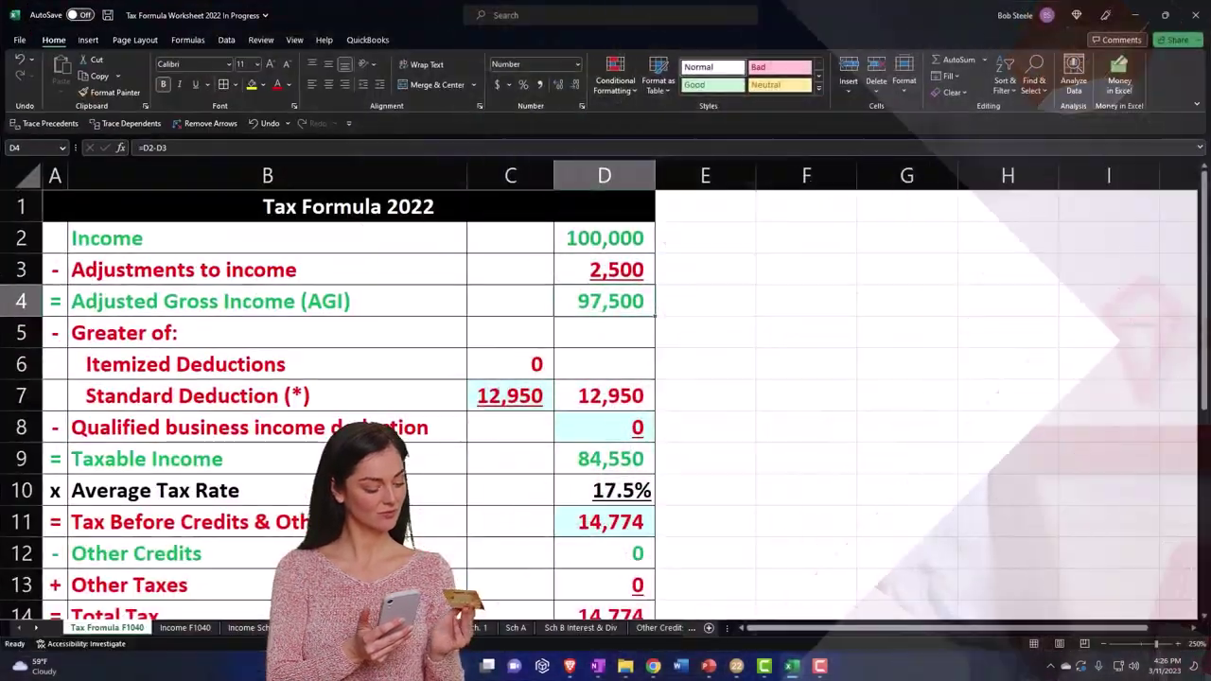
Step: Set Income F1040 cell B2 wages to 50,000, then compare the $47,500 AGI with Lacerte's 1040
{"action": "left_click", "coordinate": [194, 629]}
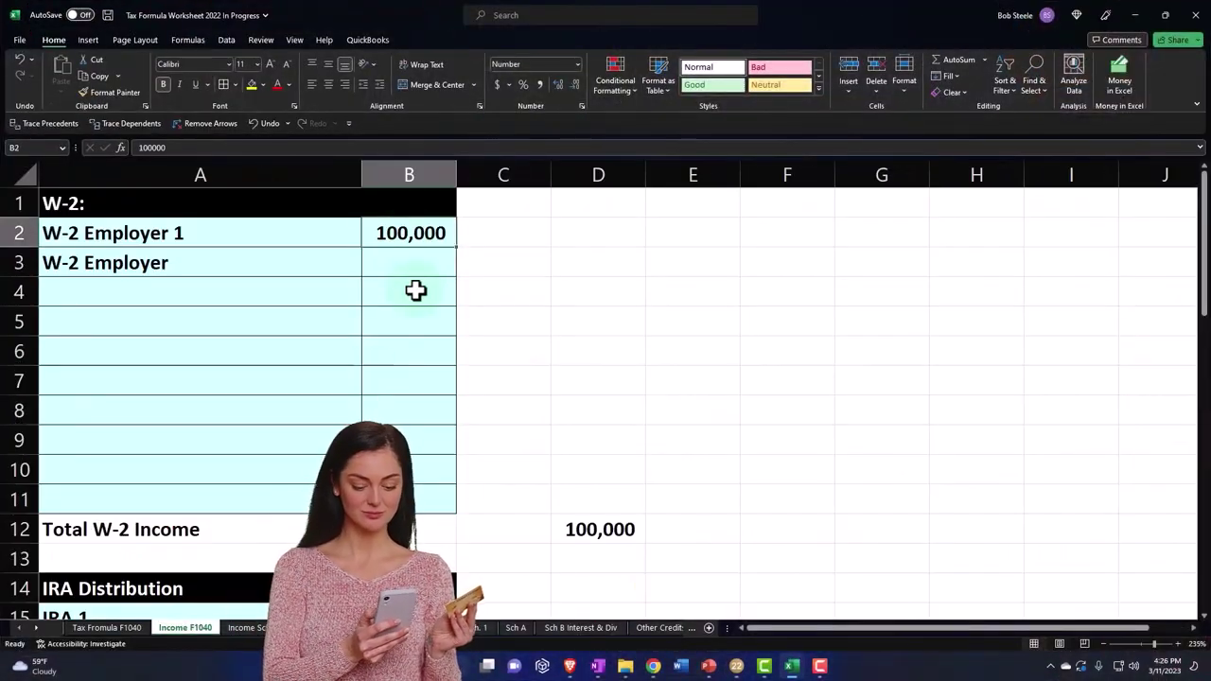
{"action": "type", "text": "0000"}
{"action": "key", "text": "Return"}
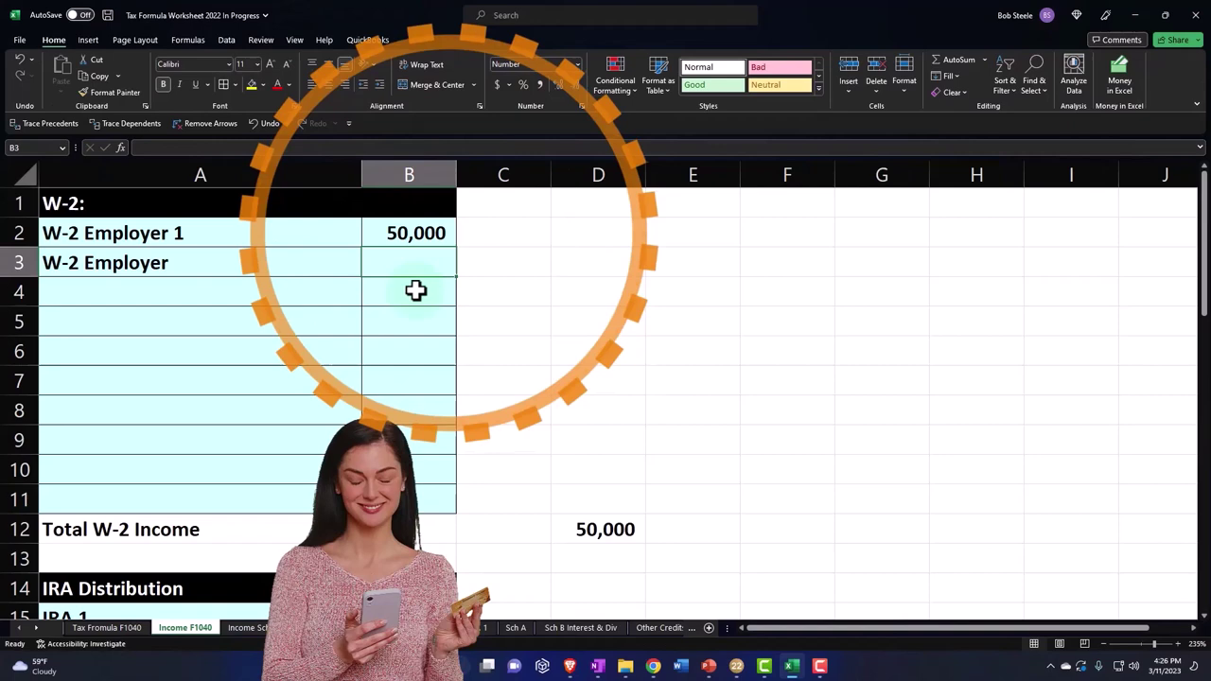
{"action": "left_click", "coordinate": [121, 627]}
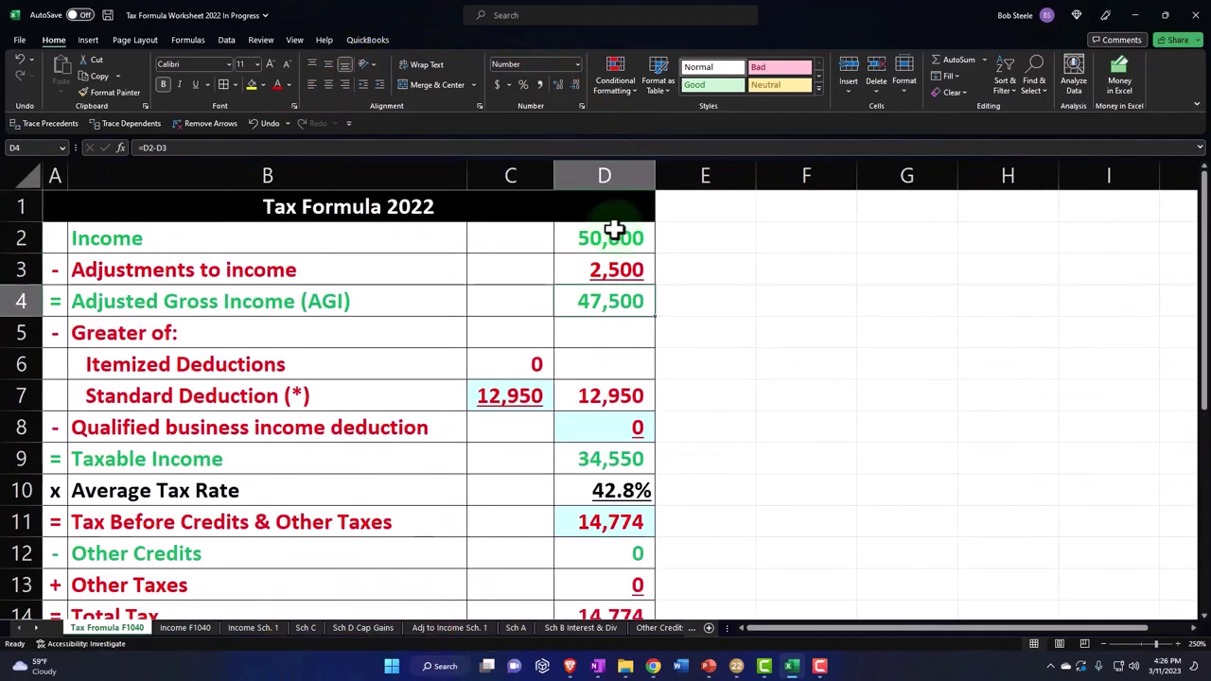
{"action": "left_click", "coordinate": [793, 668]}
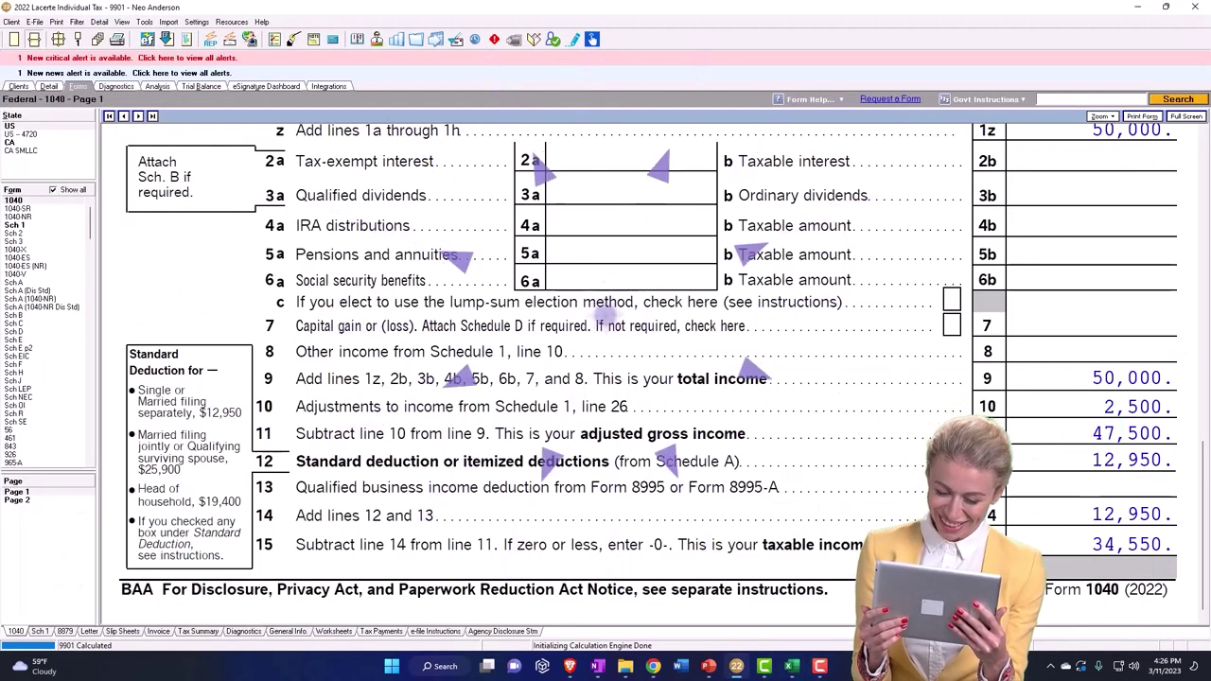
{"action": "left_click", "coordinate": [793, 668]}
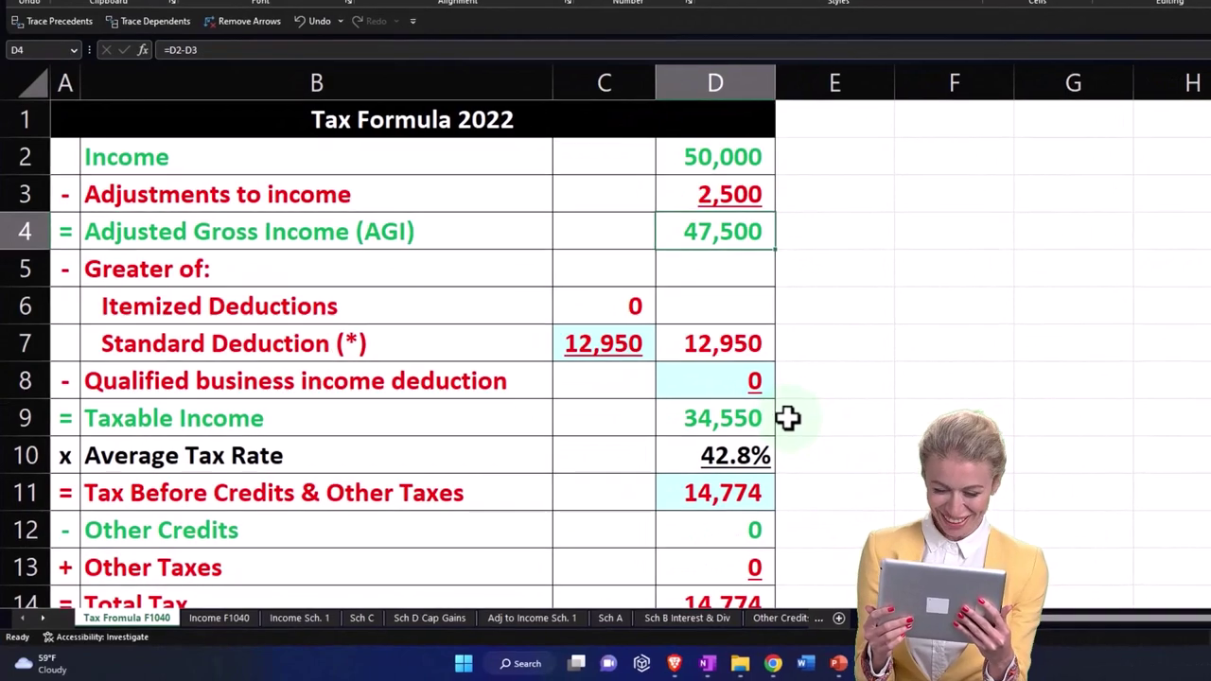
{"action": "left_click", "coordinate": [760, 409]}
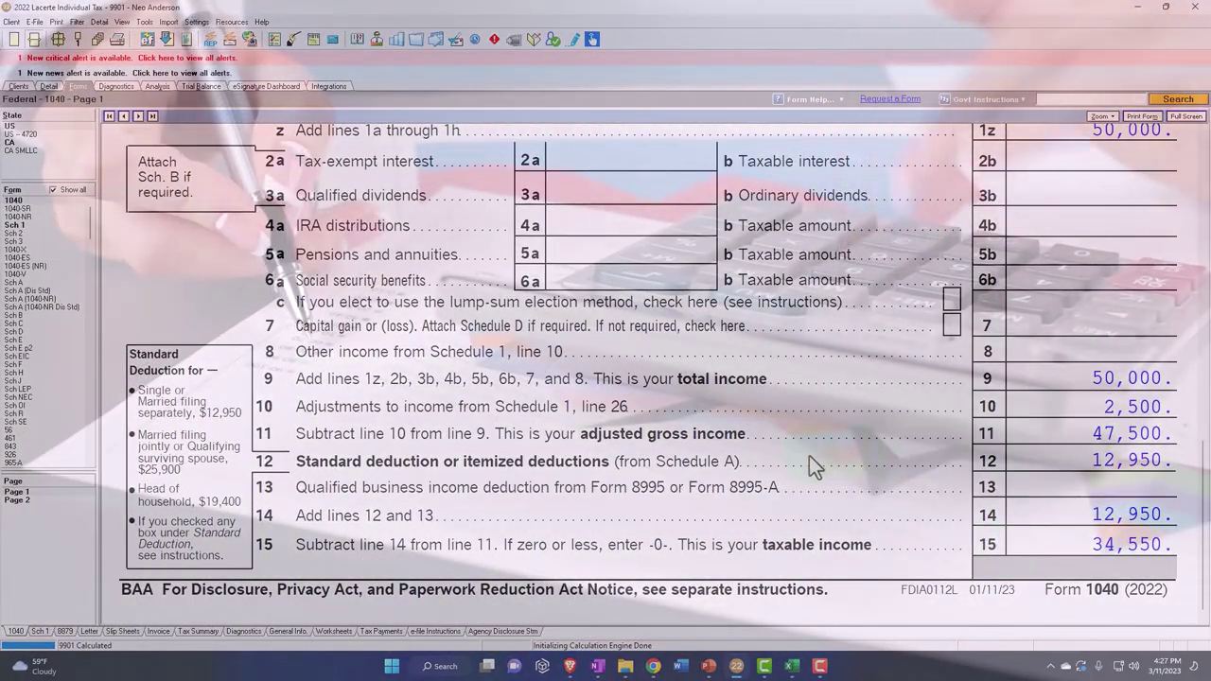
{"action": "scroll", "coordinate": [809, 456], "scroll_direction": "up", "scroll_amount": 3}
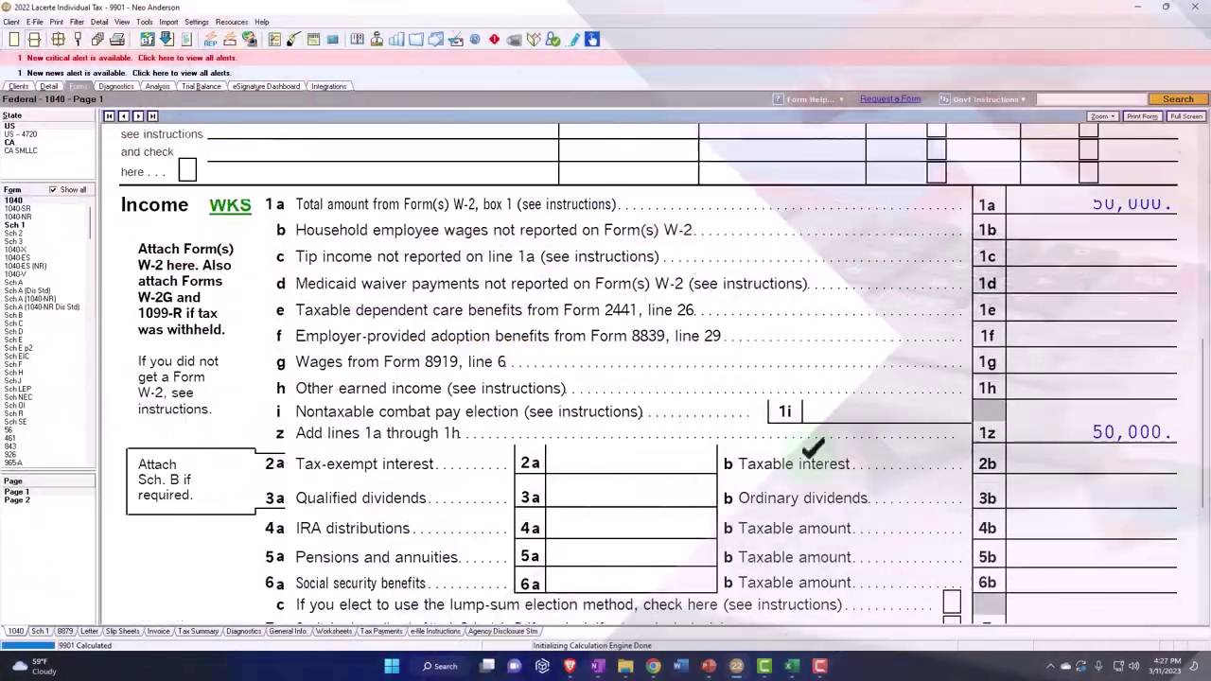